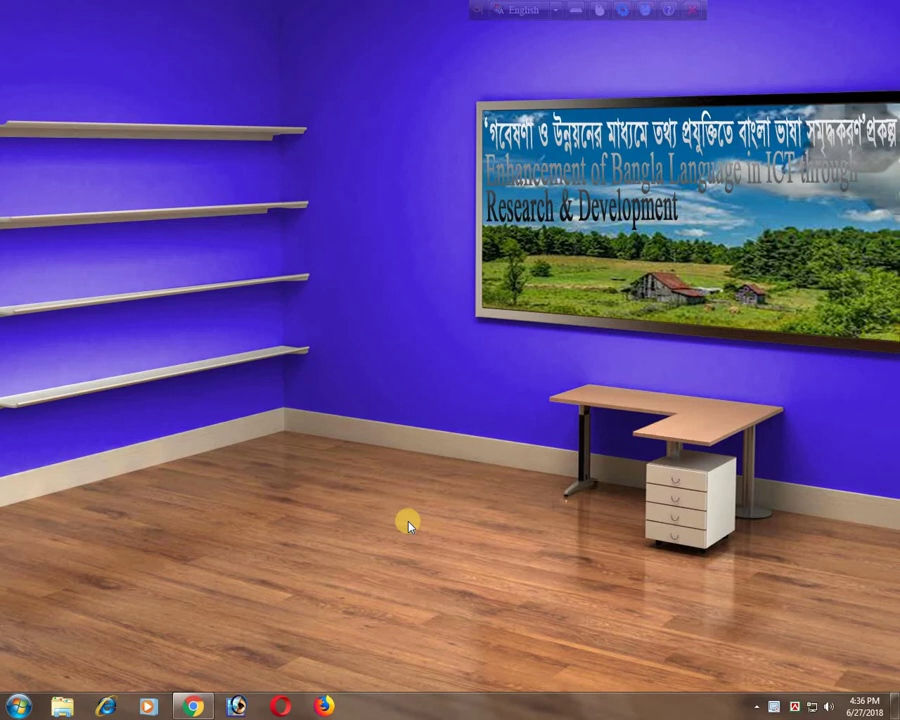
# Launch Microsoft Office Word 2007 from the Start menu's program list
pyautogui.click(20, 706)
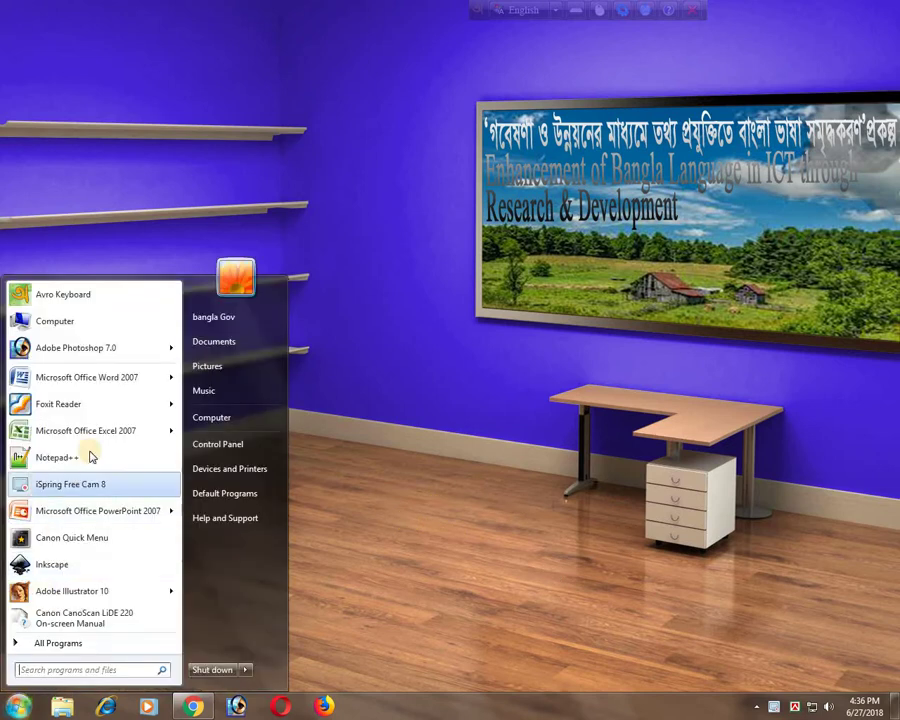
pyautogui.click(127, 385)
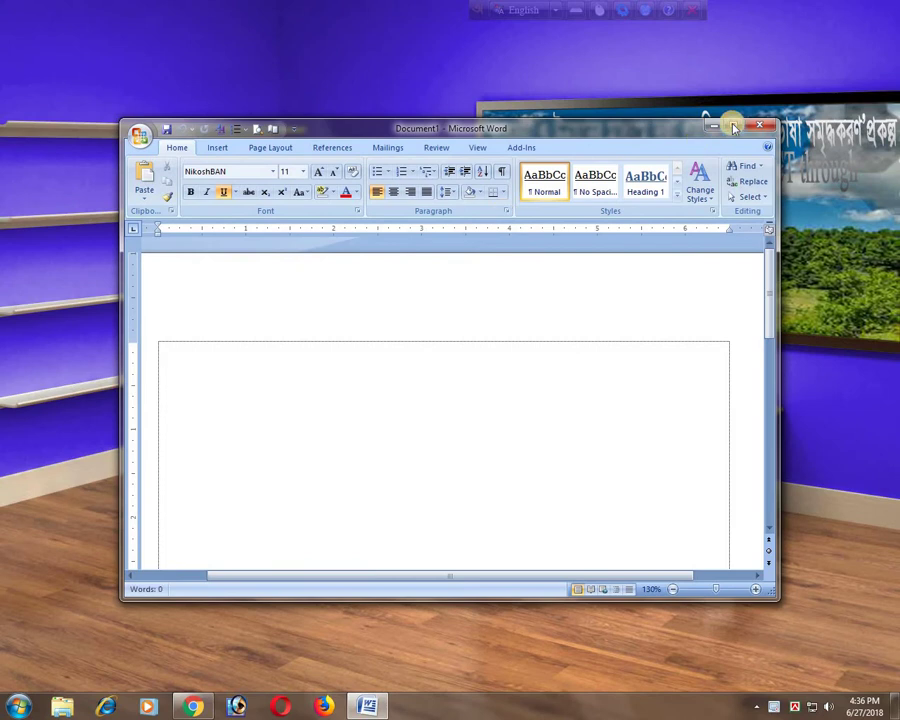
# Maximize the Word window and check the Office menu's Save As choices without picking one
pyautogui.click(732, 124)
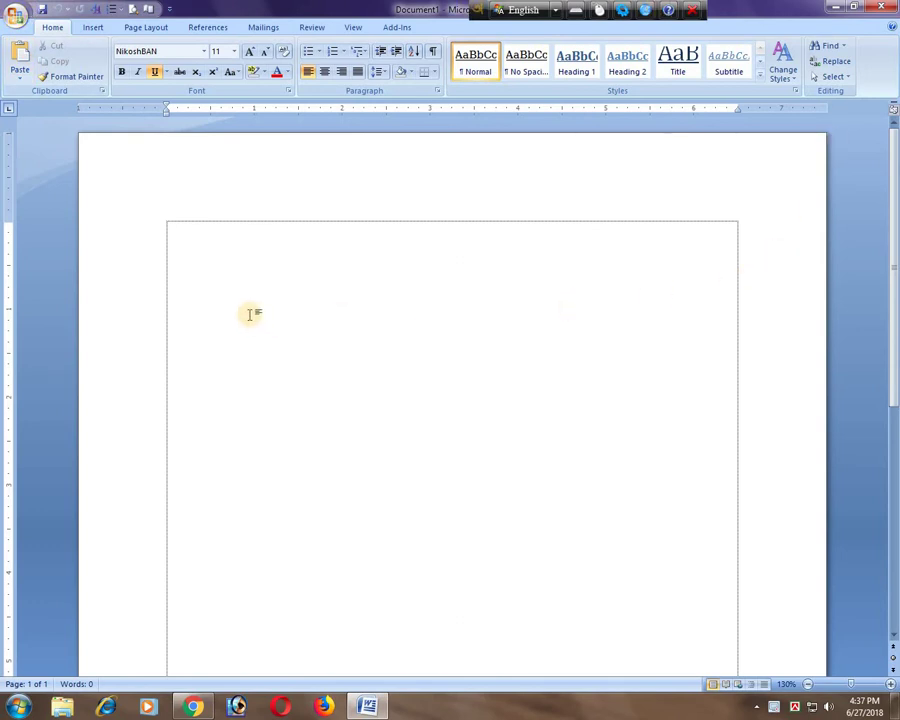
pyautogui.click(16, 20)
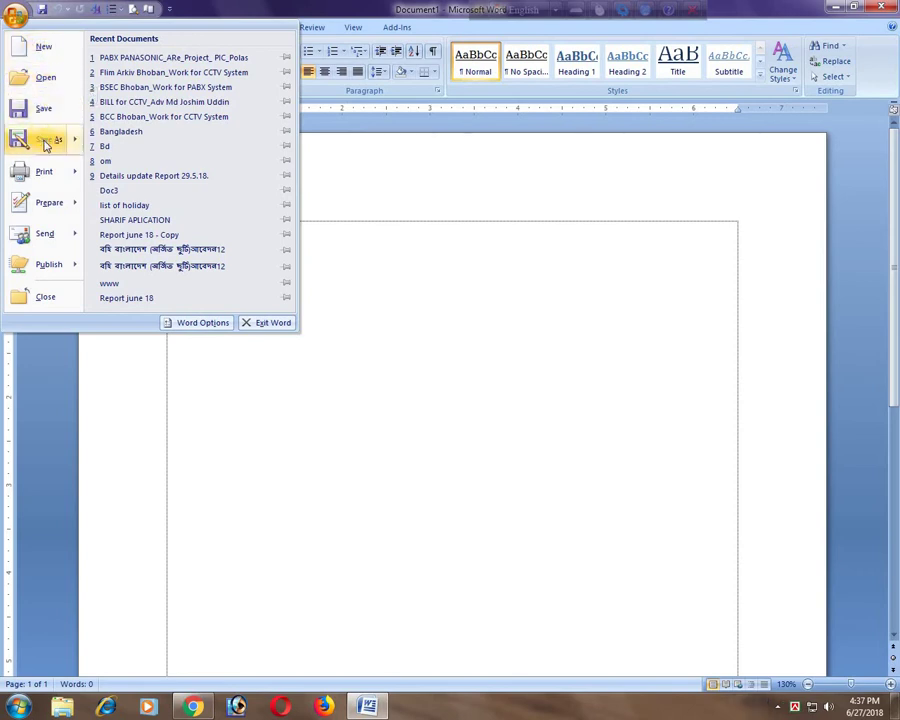
pyautogui.moveTo(48, 145)
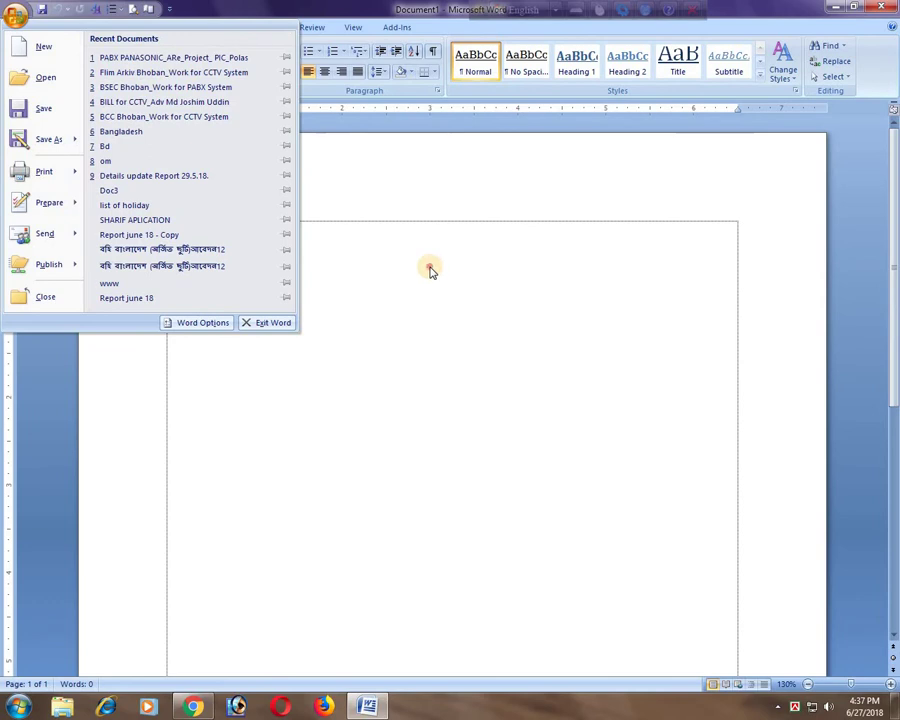
pyautogui.click(429, 267)
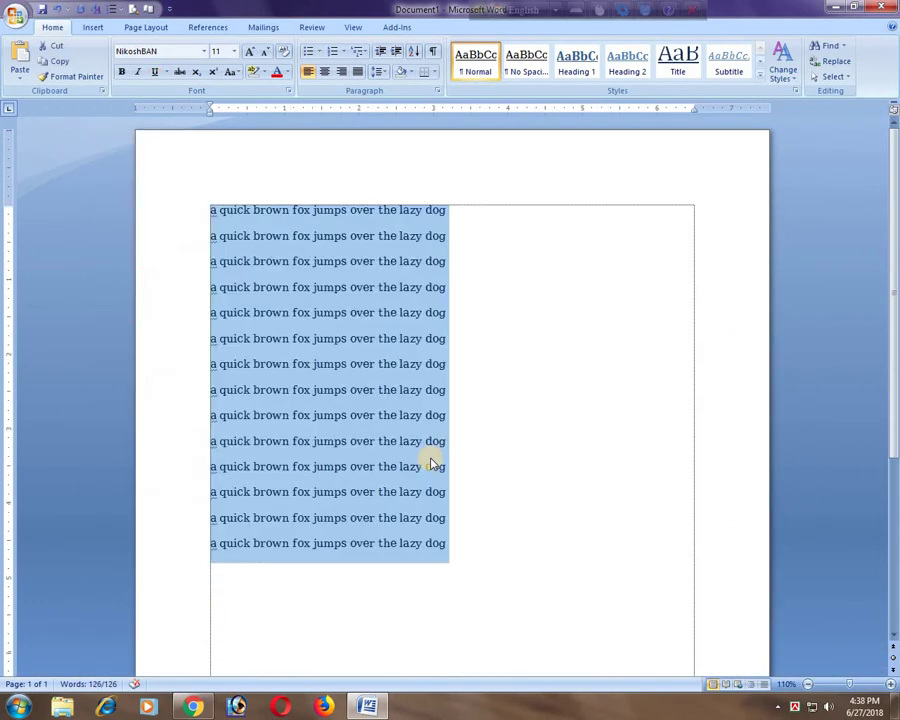
# Deselect the pasted fox lines and scroll through the 126-word document
pyautogui.scroll(2, 428, 458)
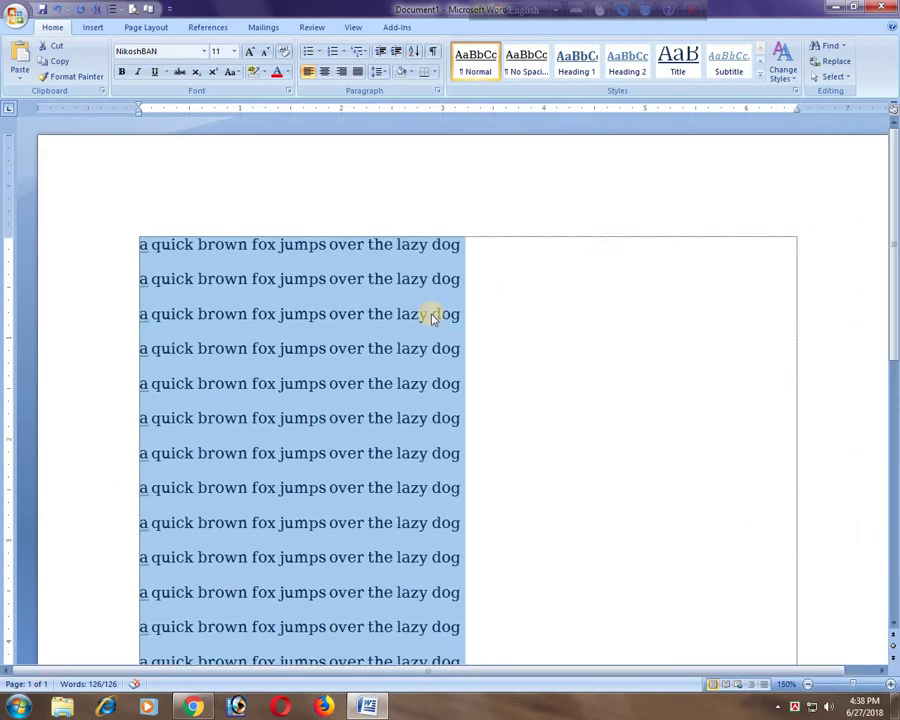
pyautogui.scroll(-1, 436, 327)
pyautogui.scroll(2, 440, 330)
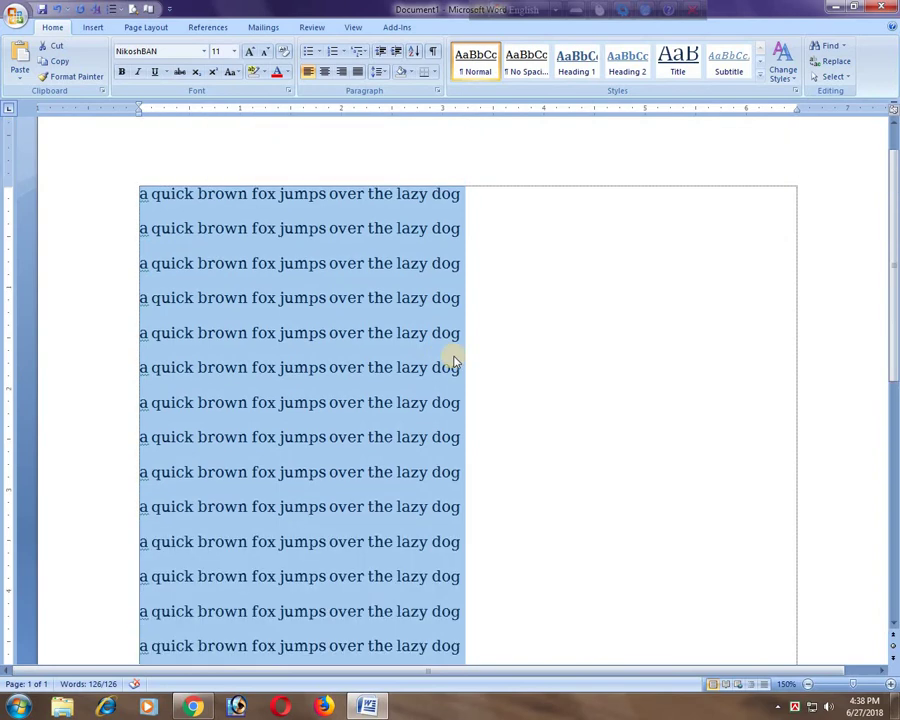
pyautogui.click(462, 232)
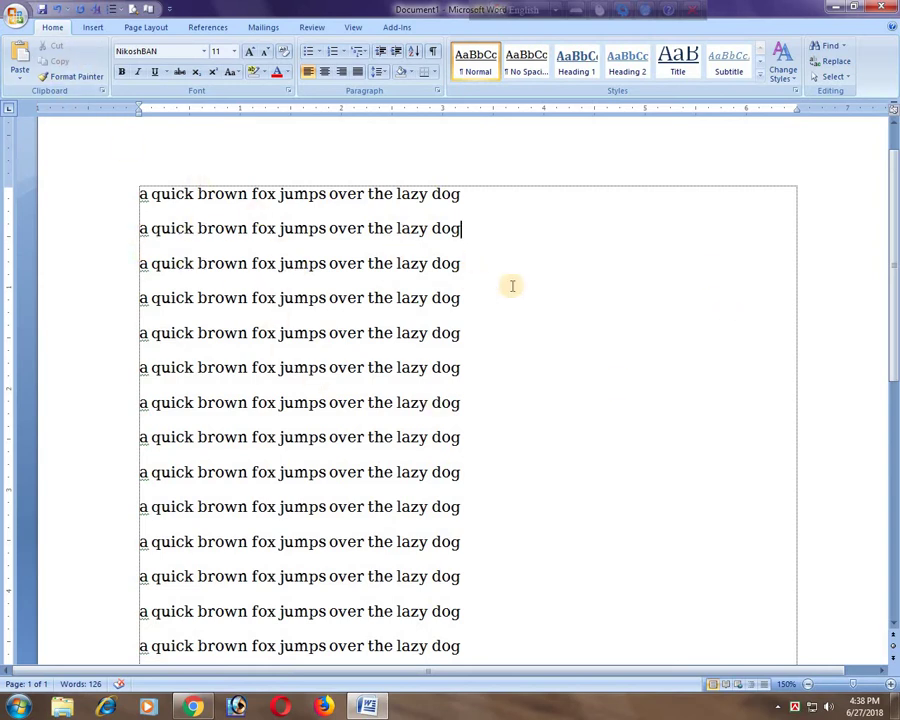
pyautogui.scroll(-2, 533, 262)
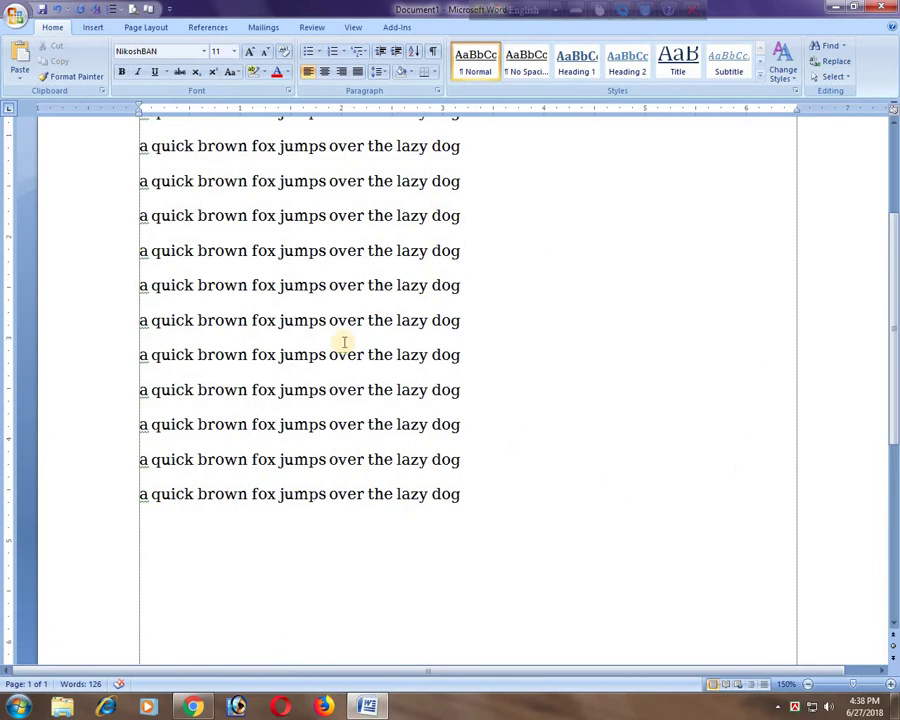
pyautogui.click(15, 20)
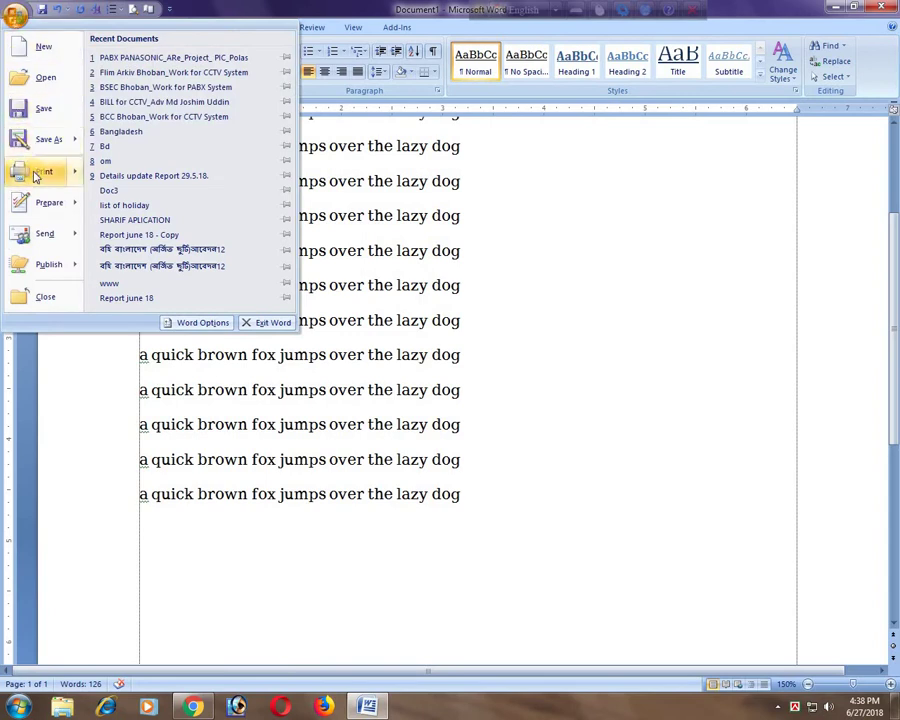
# Show the fox document in Print Preview, zoomed in to 100%
pyautogui.moveTo(36, 172)
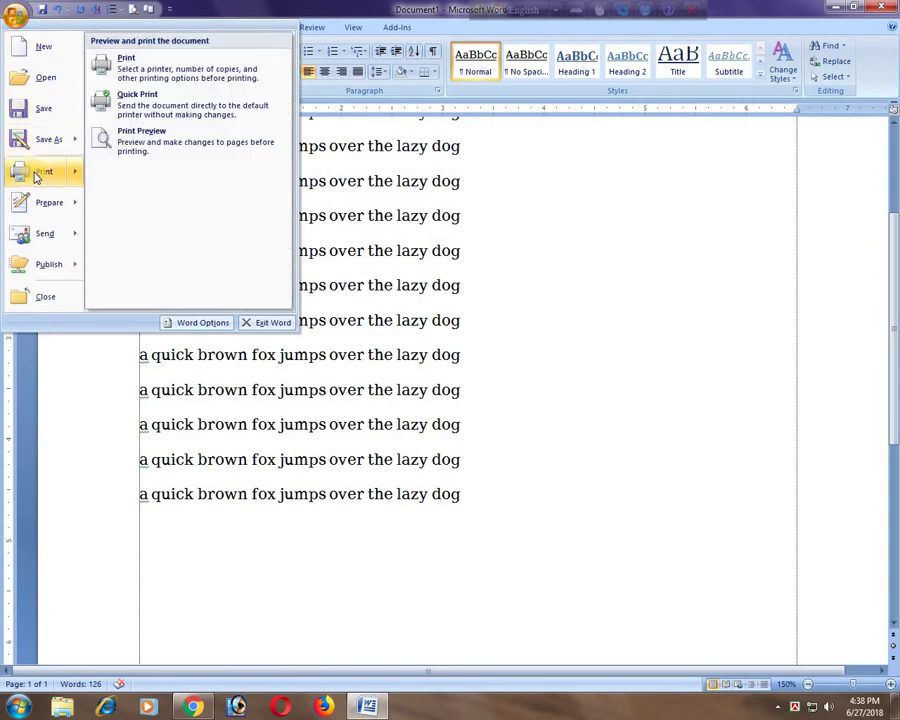
pyautogui.click(133, 143)
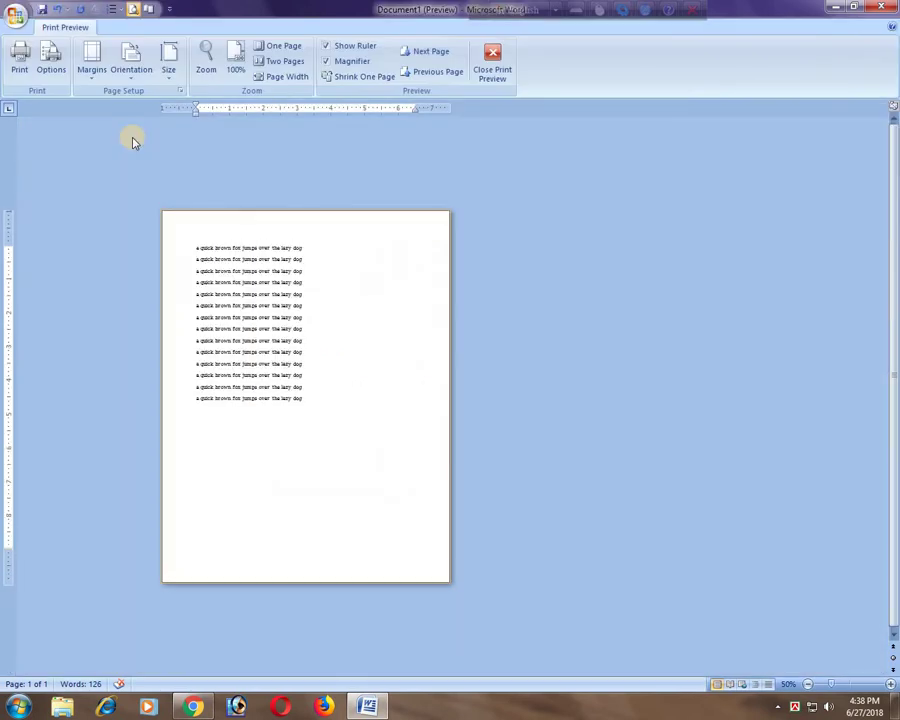
pyautogui.click(314, 355)
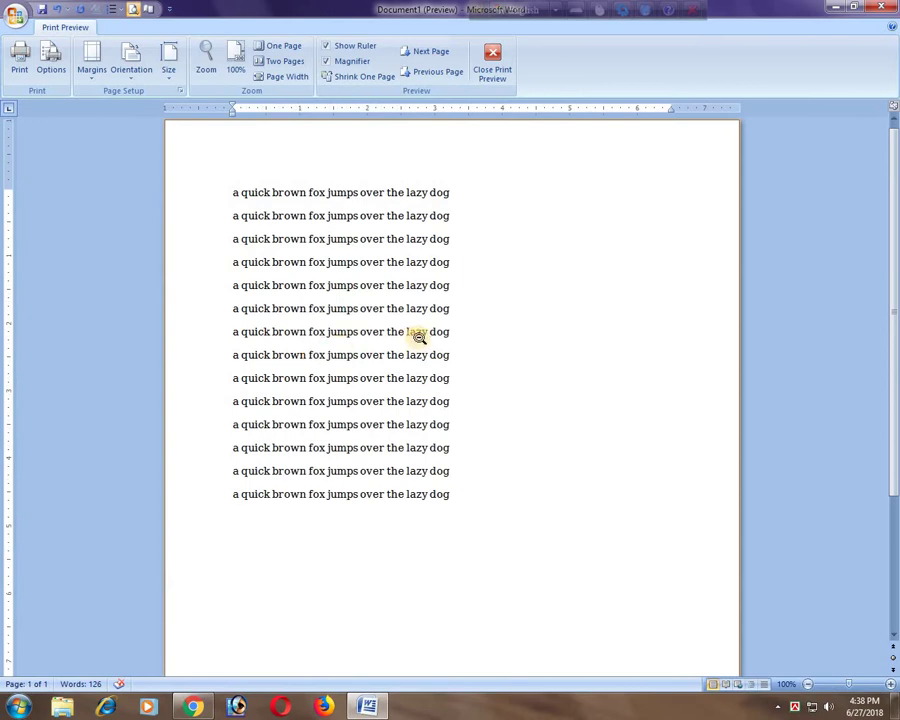
pyautogui.click(206, 60)
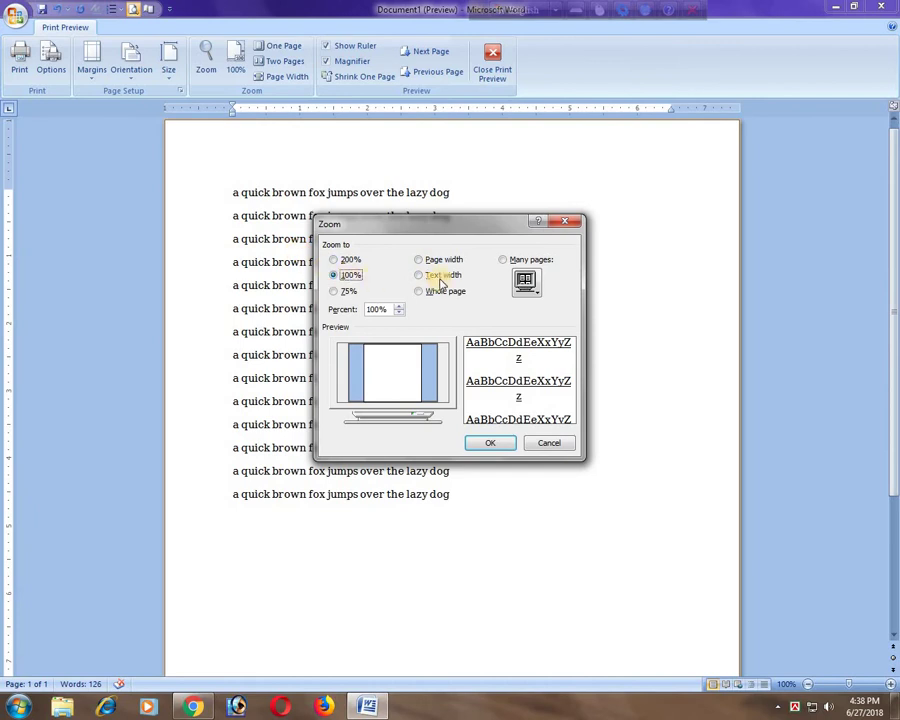
pyautogui.doubleClick(360, 310)
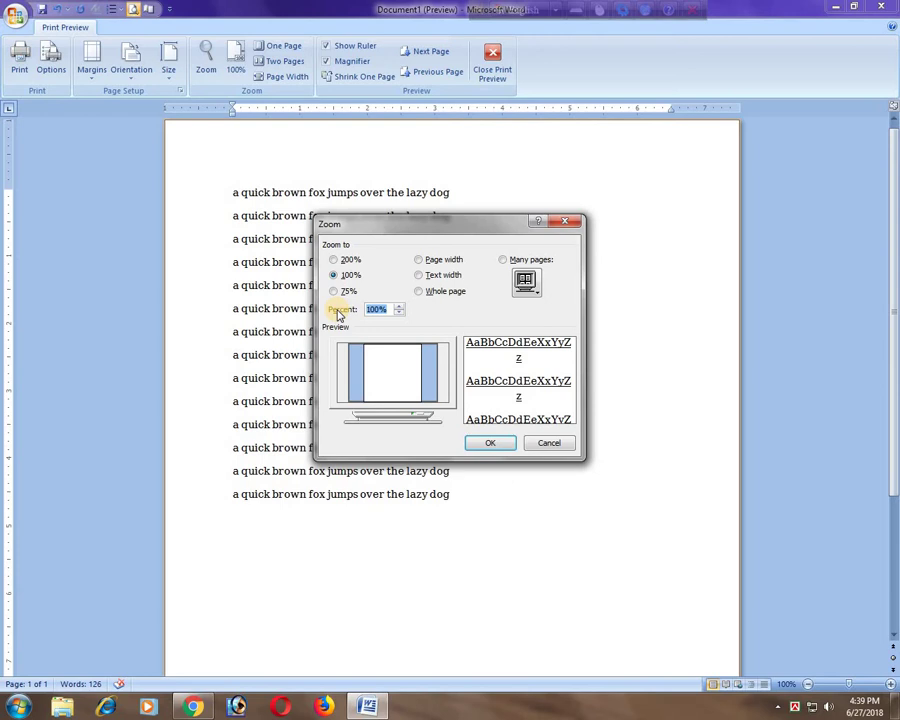
pyautogui.write('50')
pyautogui.press('Return')
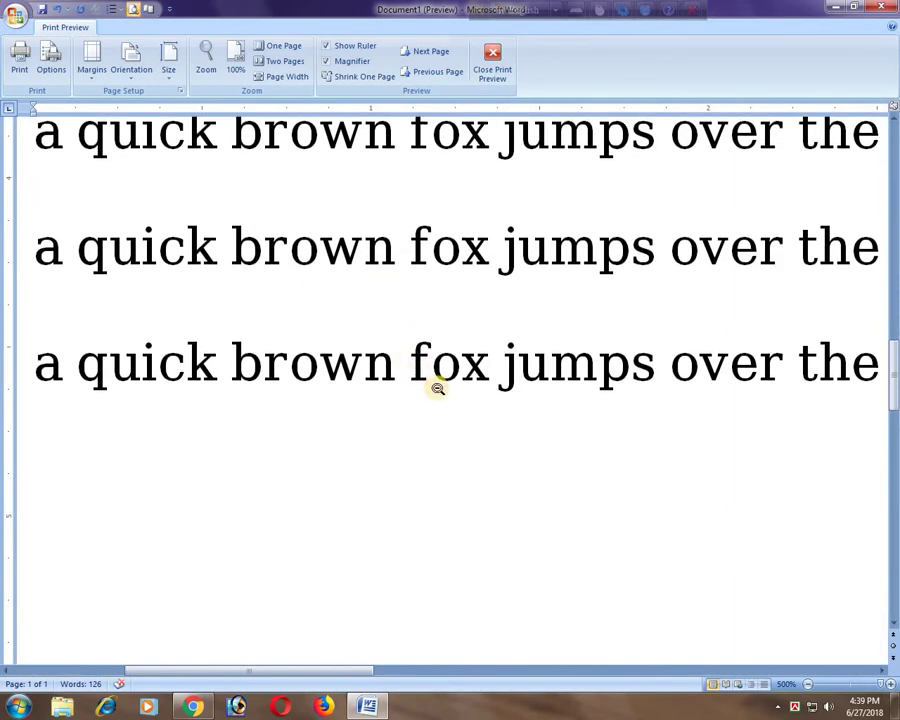
pyautogui.scroll(5, 436, 386)
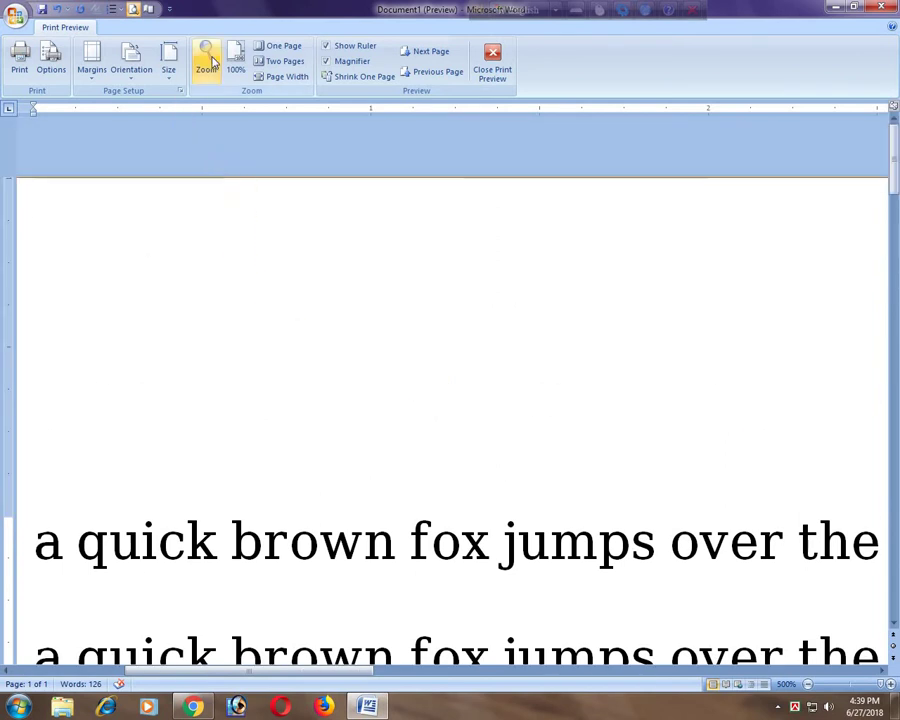
pyautogui.click(235, 65)
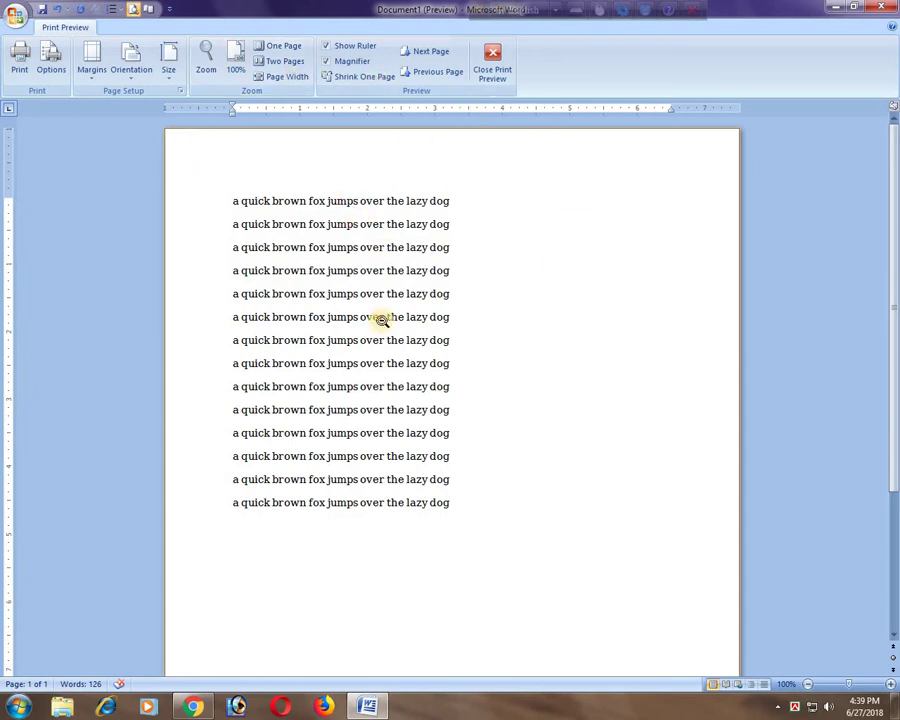
# Leave Print Preview and bring up the Print dialog from the Office menu
pyautogui.click(492, 64)
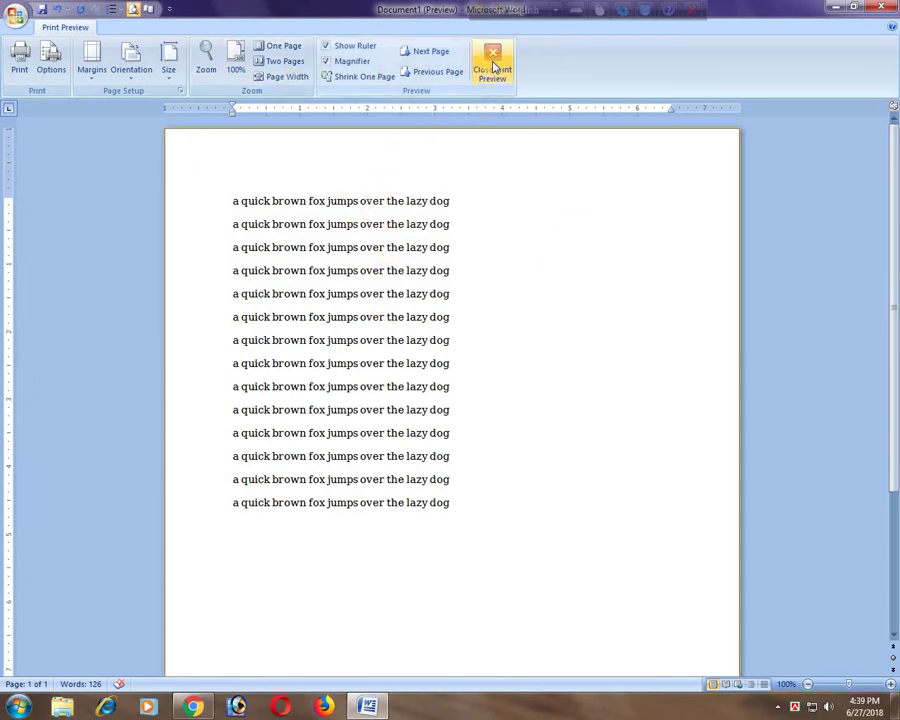
pyautogui.click(15, 18)
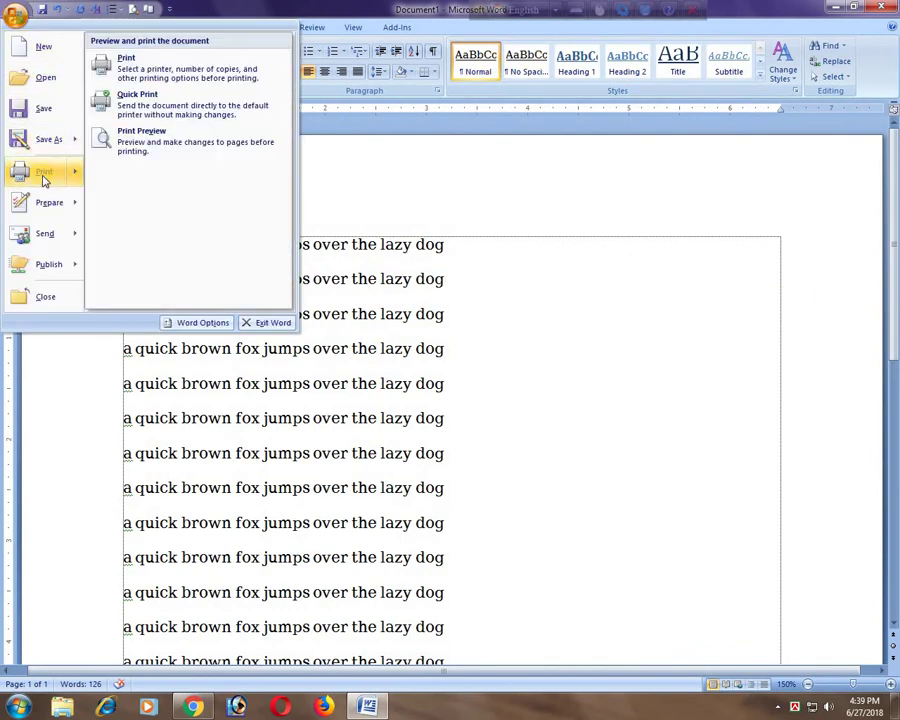
pyautogui.moveTo(30, 180)
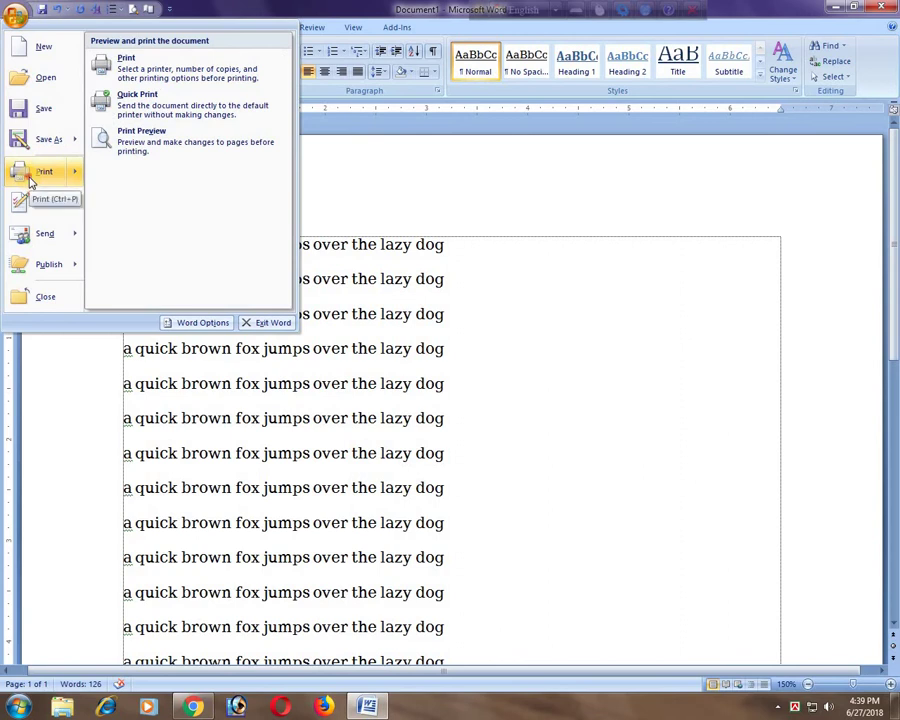
pyautogui.click(30, 180)
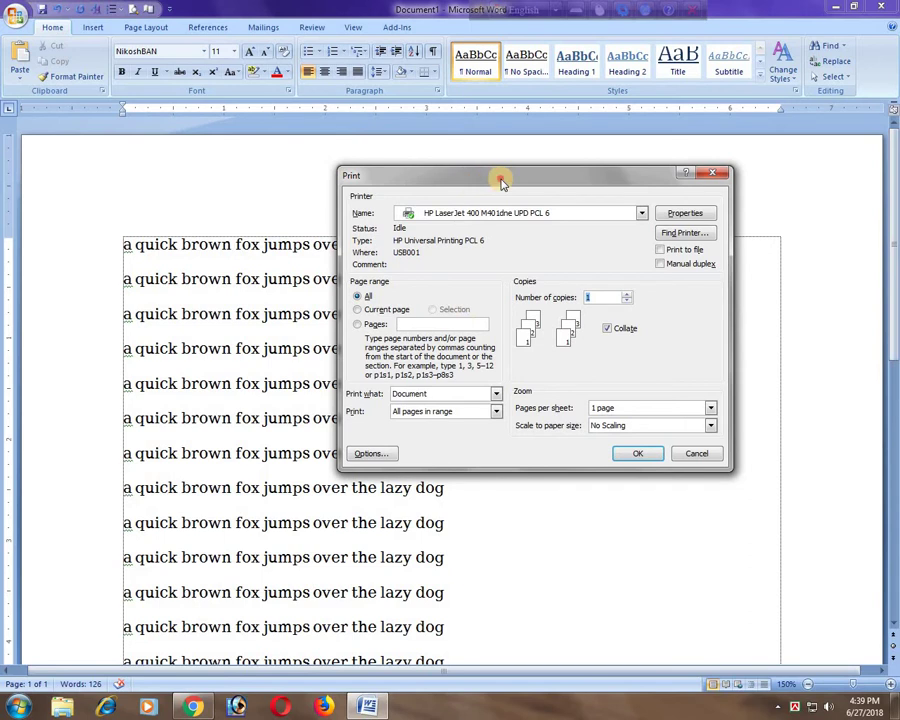
pyautogui.moveTo(503, 178); pyautogui.dragTo(445, 180)
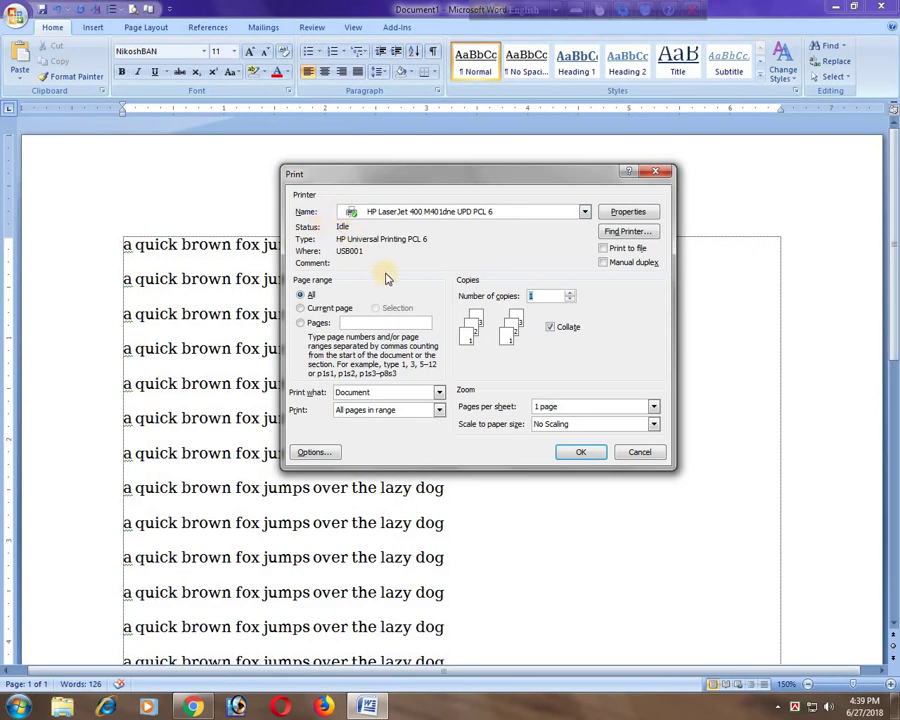
pyautogui.click(470, 211)
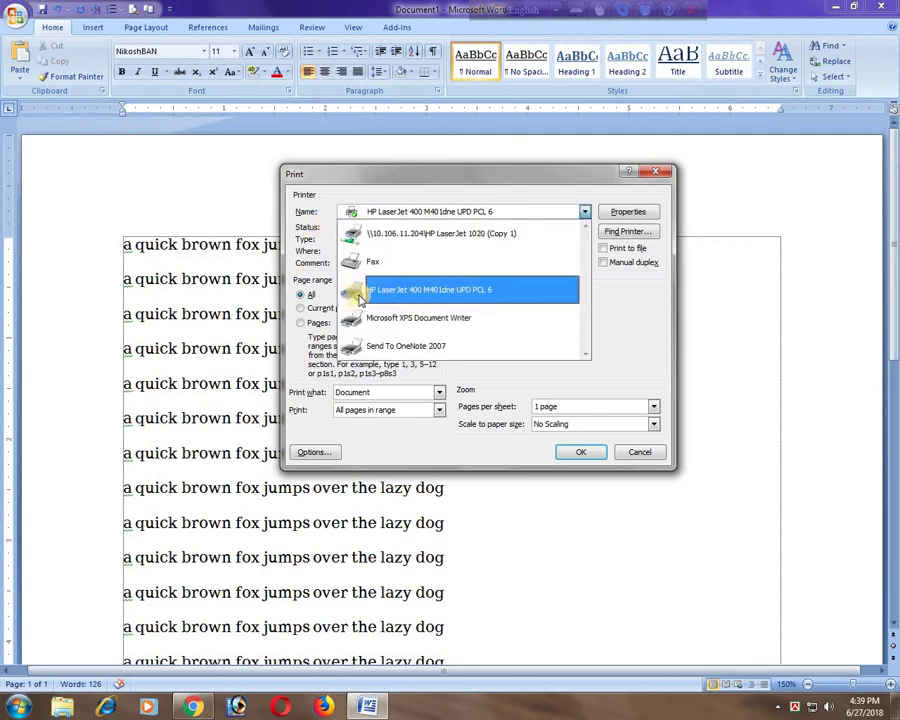
pyautogui.click(410, 290)
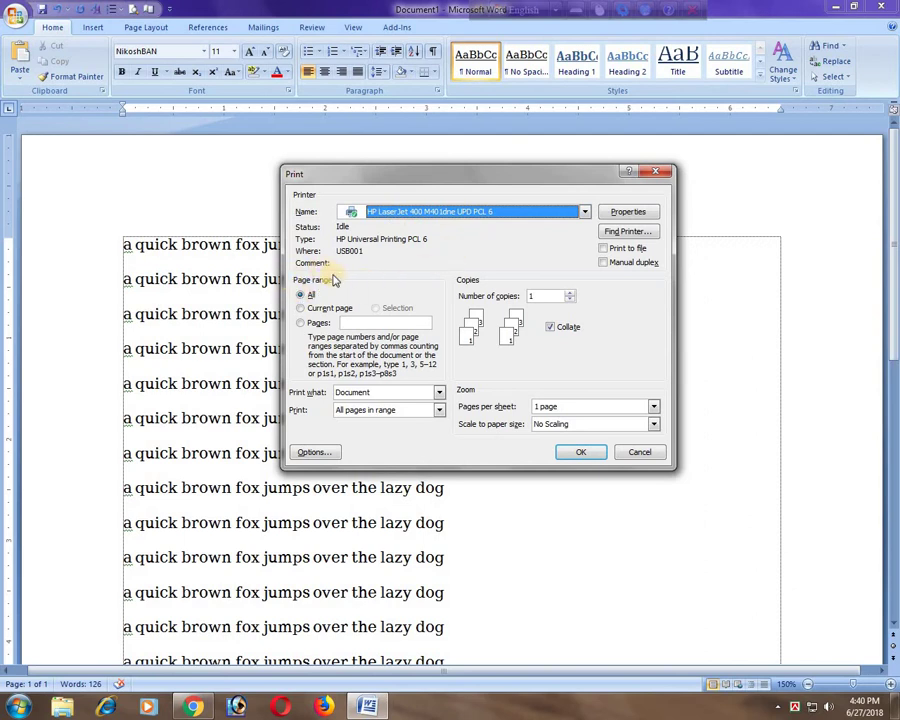
pyautogui.click(302, 294)
# Dismiss the Print dialog and extend the fox lines to 9 pages, 1,764 words
pyautogui.press('Return')
pyautogui.press('BackSpace')
pyautogui.press('BackSpace')
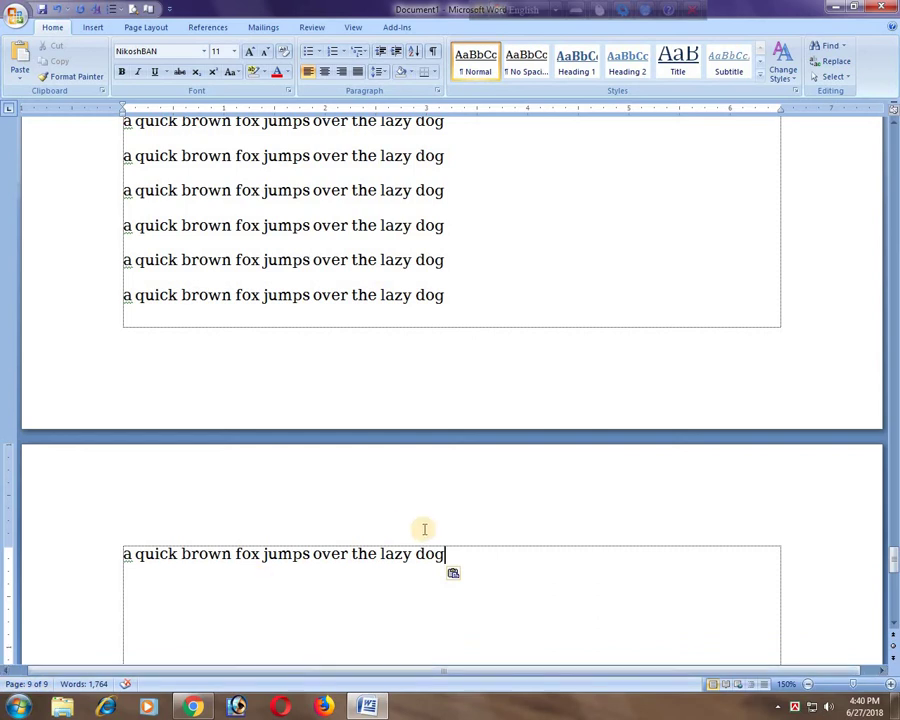
pyautogui.scroll(3, 295, 368)
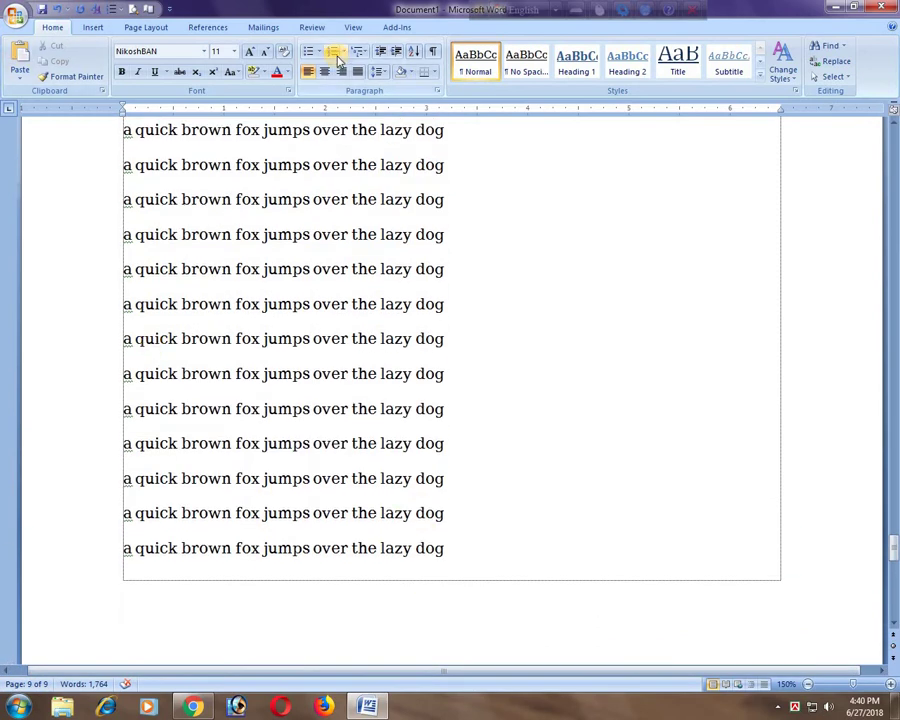
pyautogui.hotkey('ctrl', 'p')
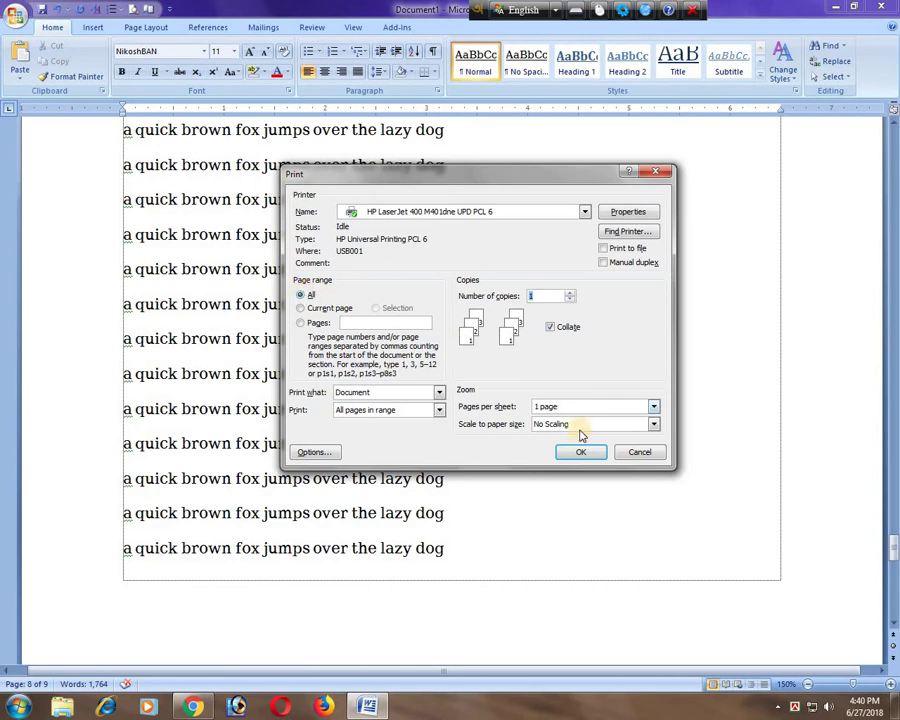
pyautogui.click(571, 296)
pyautogui.click(541, 297)
pyautogui.click(570, 301)
pyautogui.click(570, 301)
pyautogui.click(662, 176)
# Reopen the Print dialog from after a lazy dog line and set the page range to pages 1-5
pyautogui.scroll(5, 489, 403)
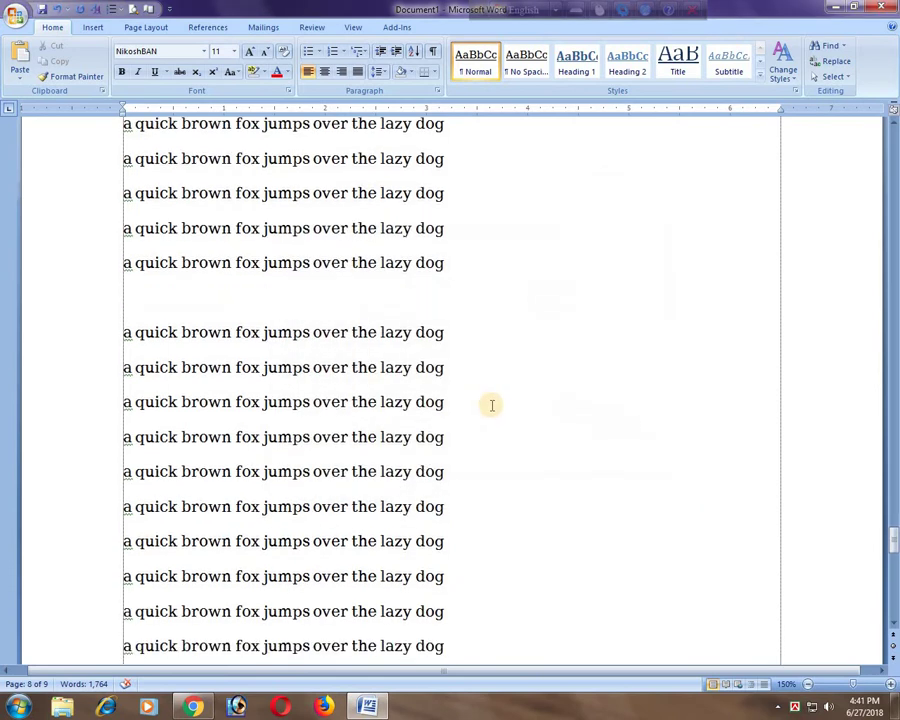
pyautogui.scroll(-2, 501, 451)
pyautogui.click(487, 347)
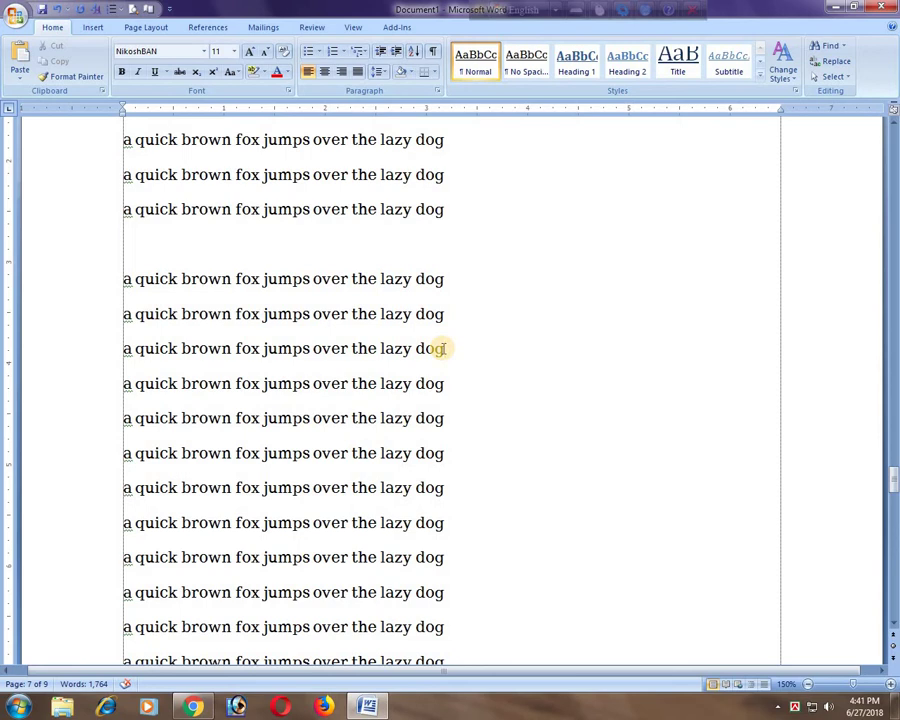
pyautogui.hotkey('ctrl', 'p')
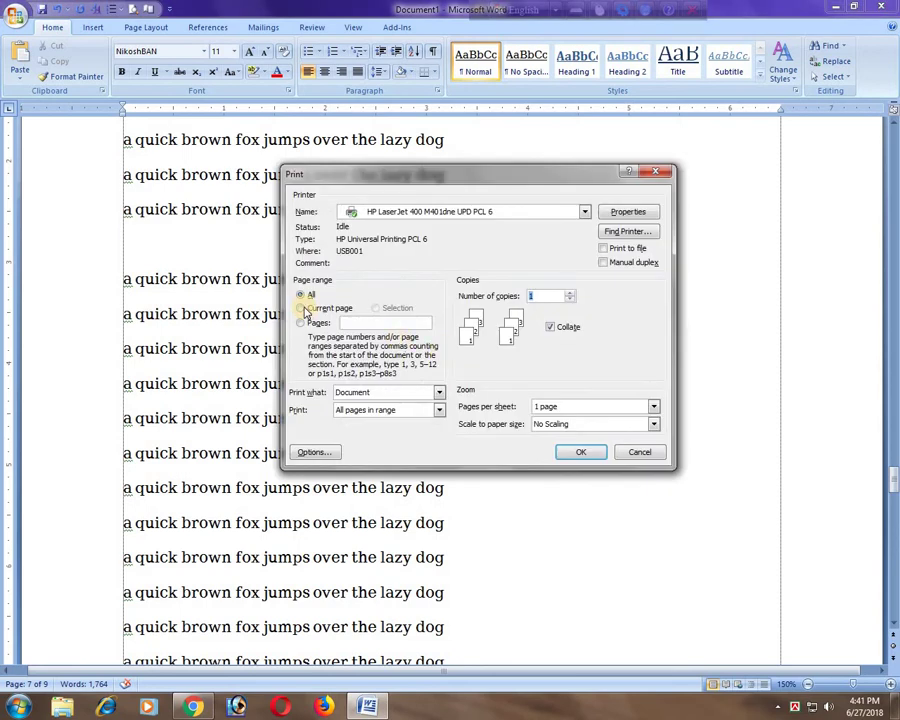
pyautogui.click(303, 310)
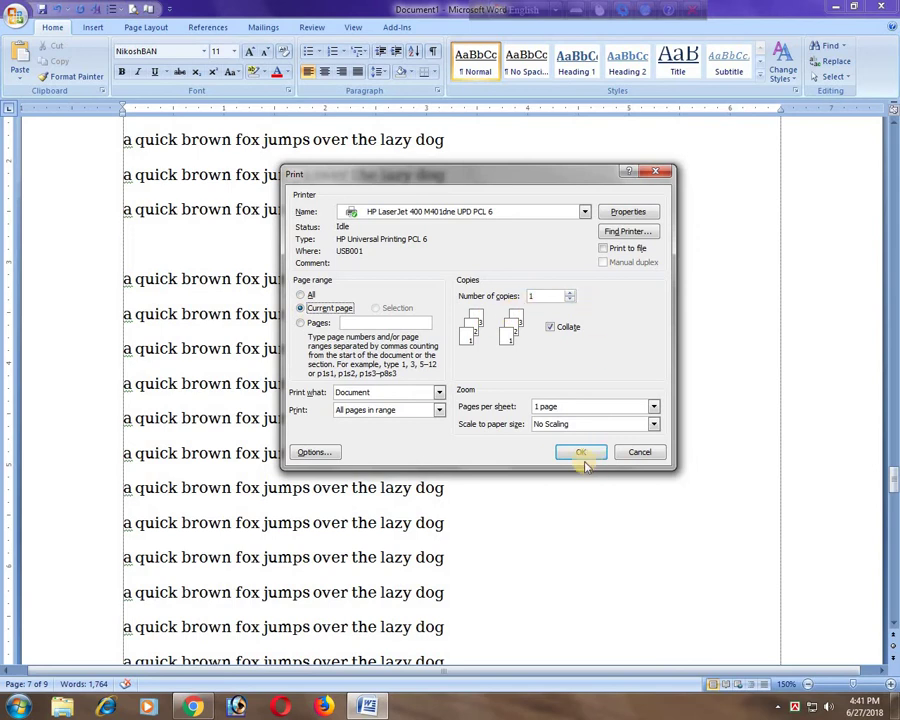
pyautogui.click(300, 324)
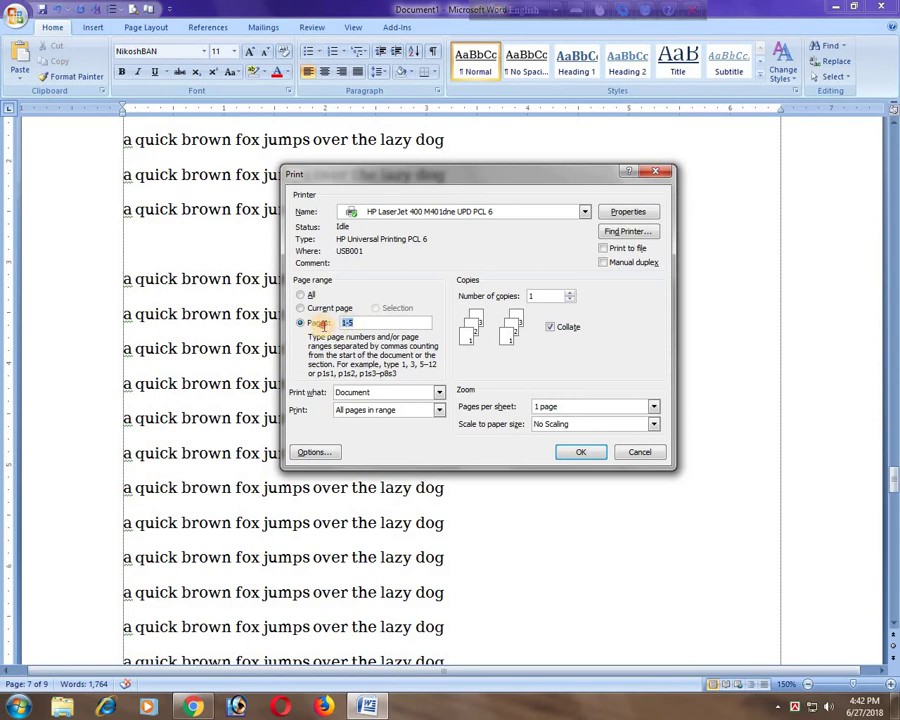
# Change the Print dialog's page range from 1-5 to pages 2,5,9
pyautogui.write('3')
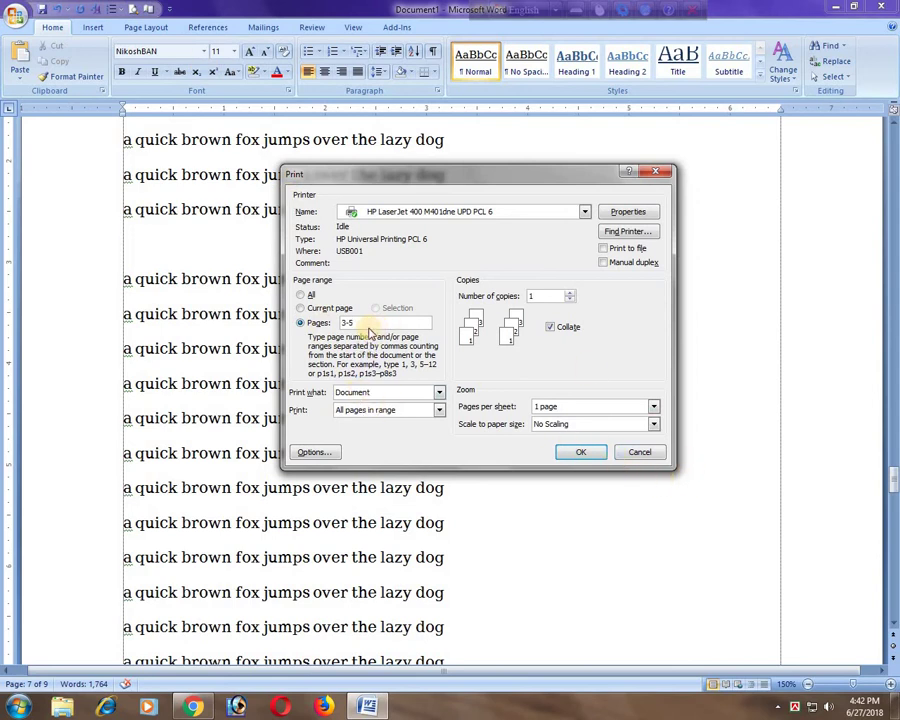
pyautogui.moveTo(367, 328); pyautogui.dragTo(333, 327)
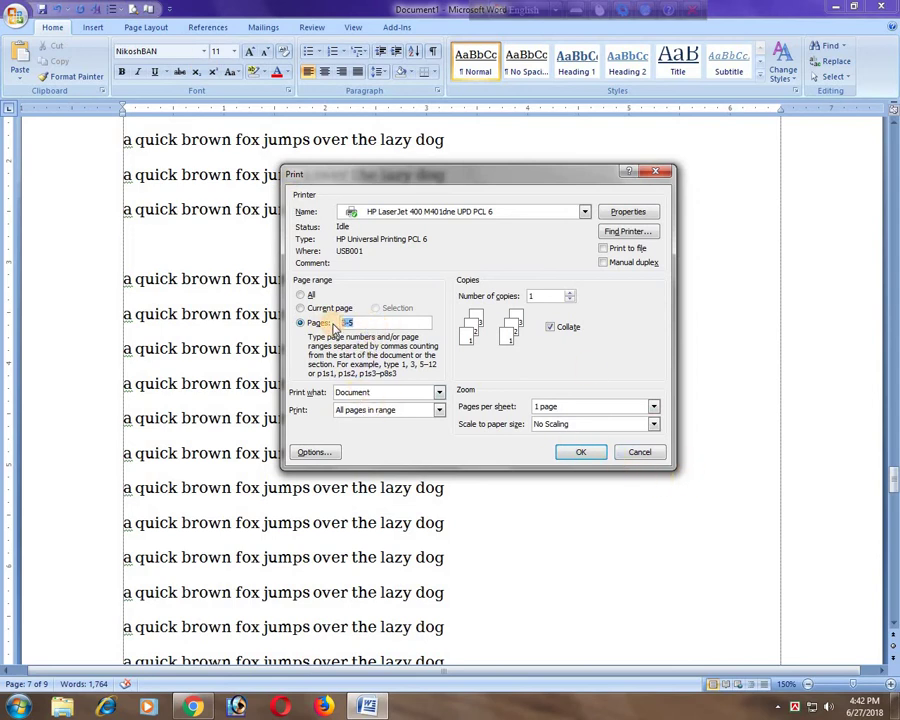
pyautogui.press('BackSpace')
pyautogui.write('3,5,9')
pyautogui.doubleClick(350, 323)
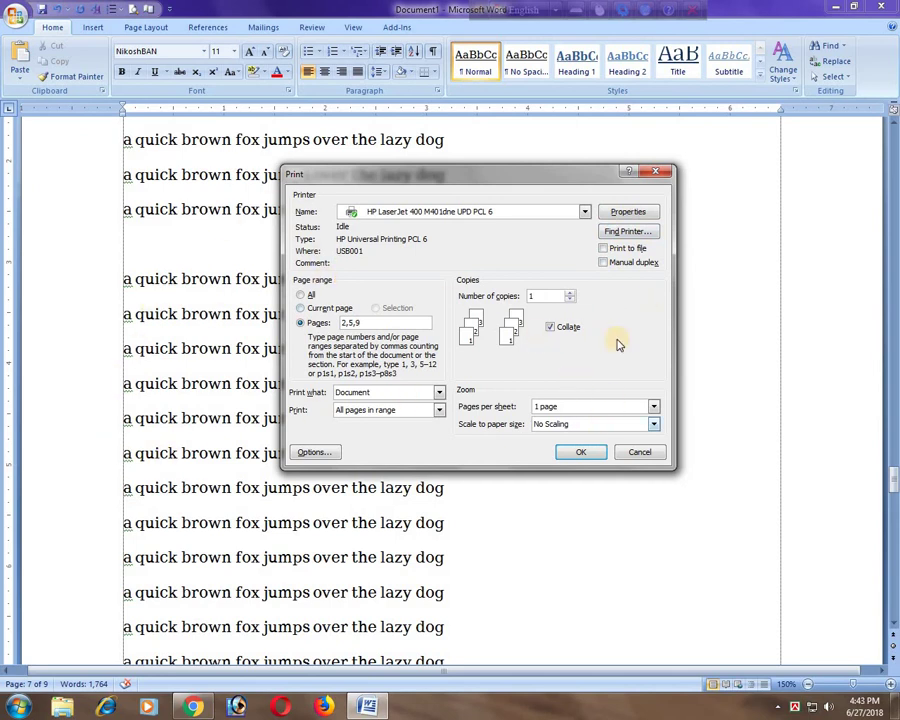
# In printer Properties, choose A4 paper, automatic paper source, and two-sided printing flipping over
pyautogui.click(627, 213)
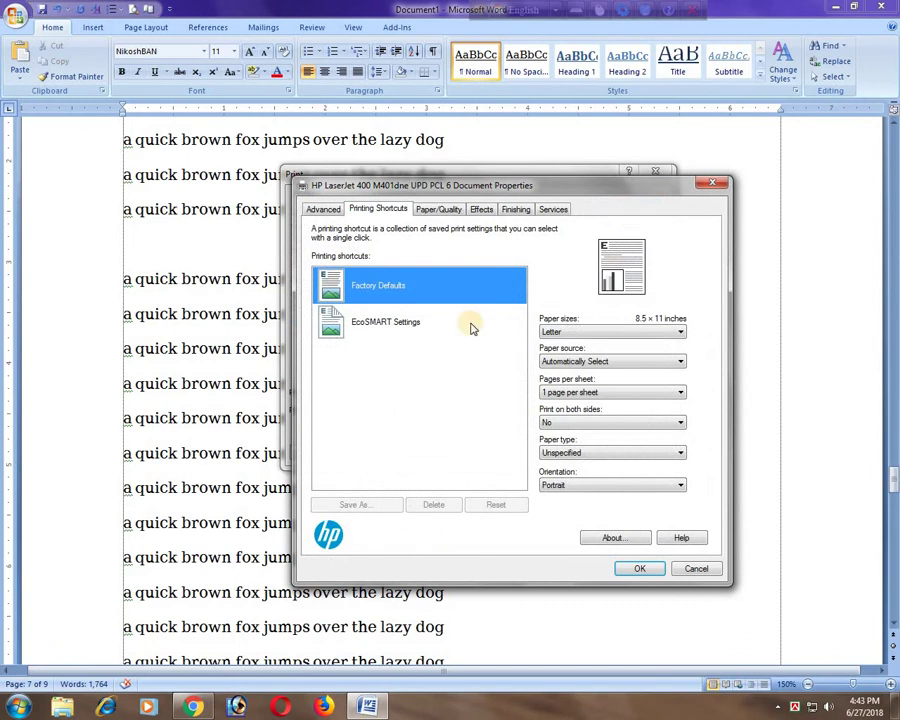
pyautogui.click(574, 334)
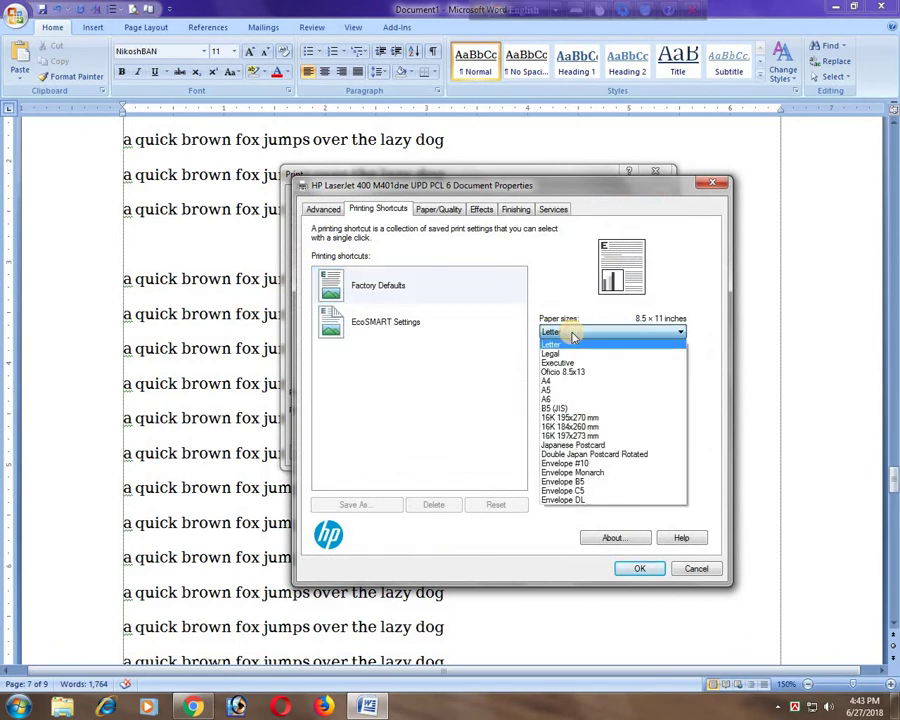
pyautogui.click(566, 381)
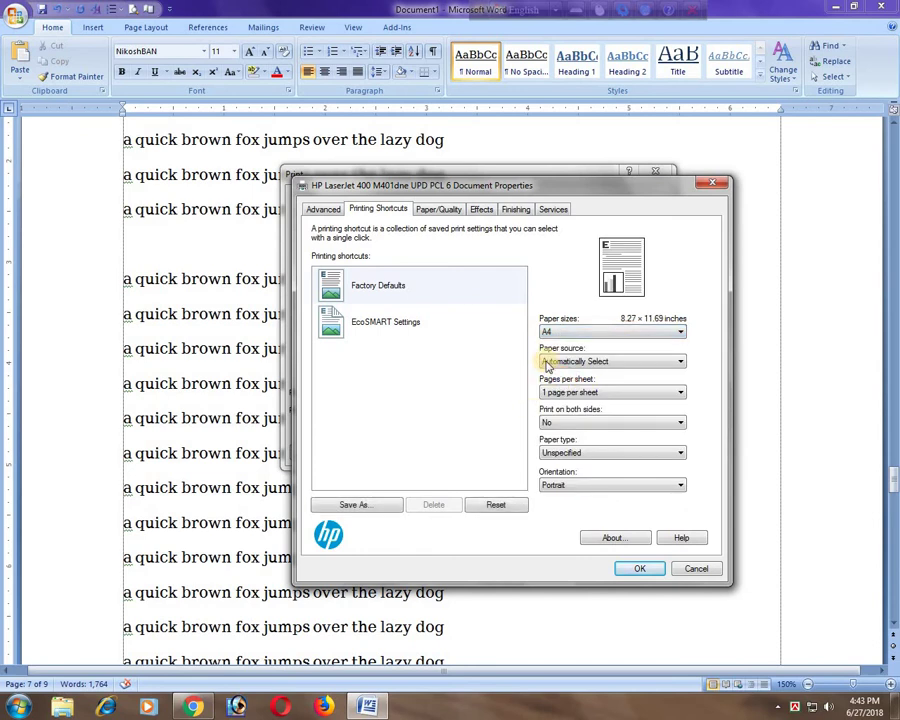
pyautogui.click(612, 362)
pyautogui.click(645, 373)
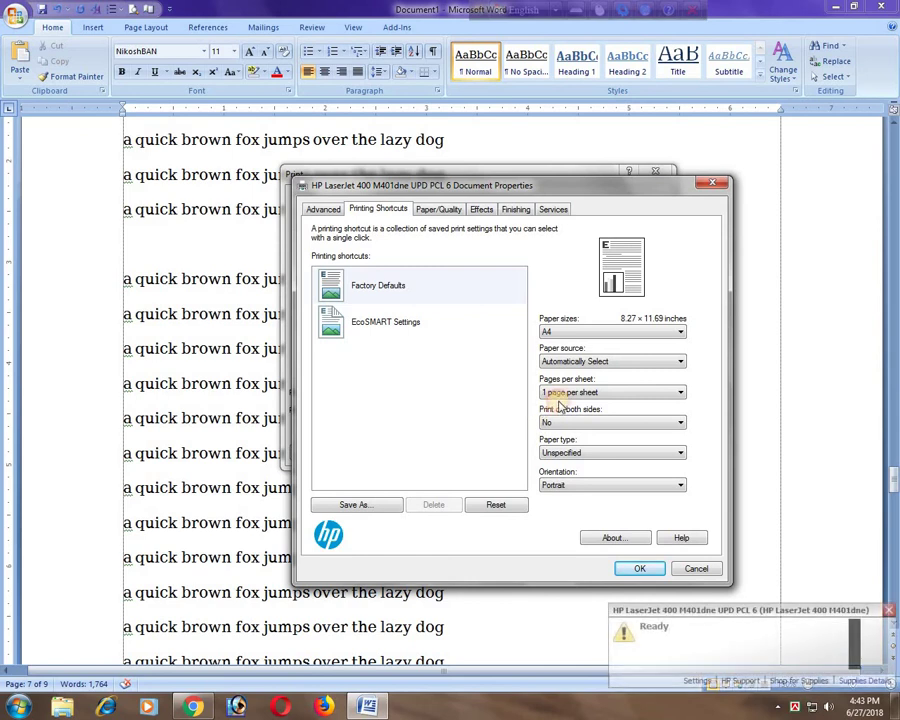
pyautogui.click(570, 422)
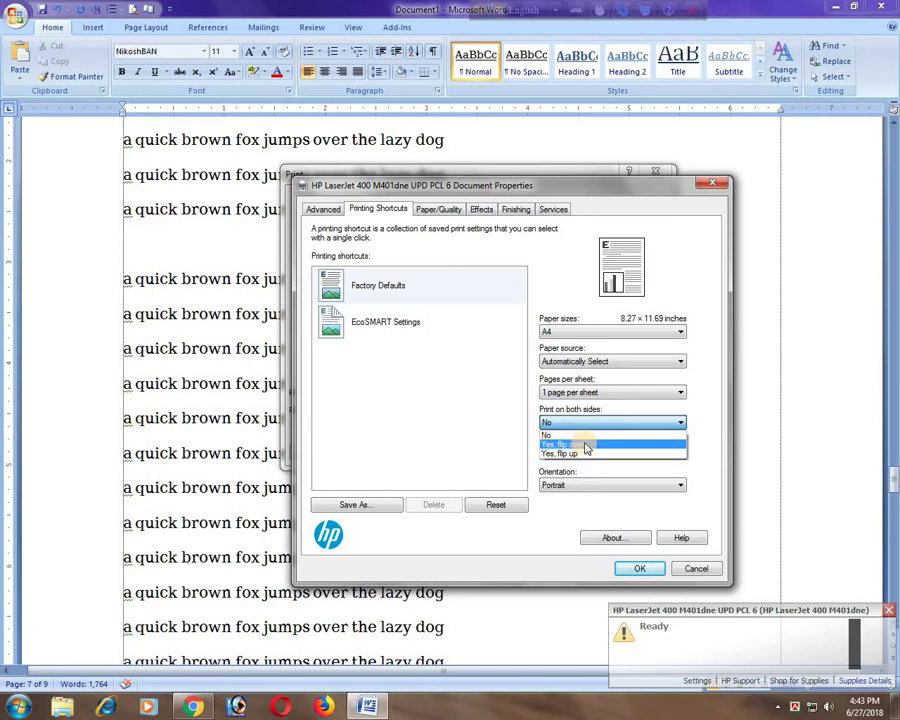
pyautogui.click(585, 445)
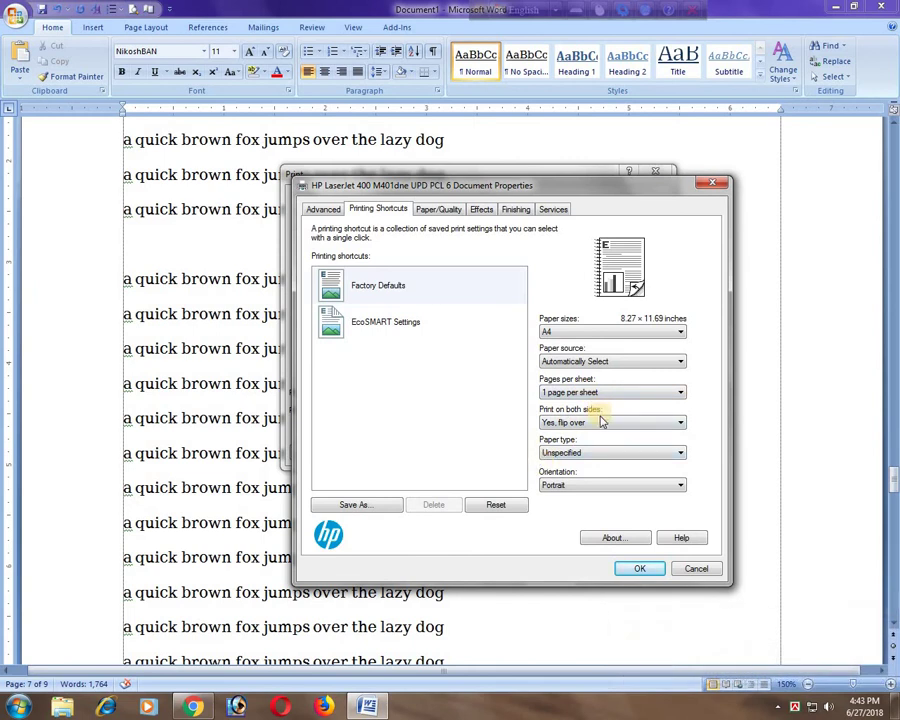
pyautogui.click(632, 567)
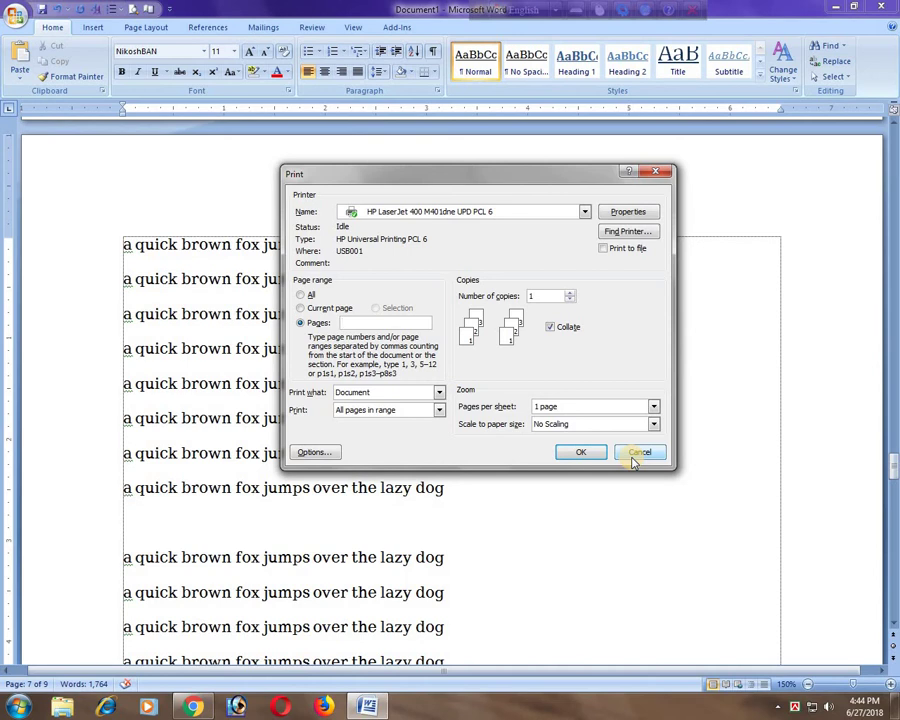
# Cancel the Print dialog without printing
pyautogui.click(634, 456)
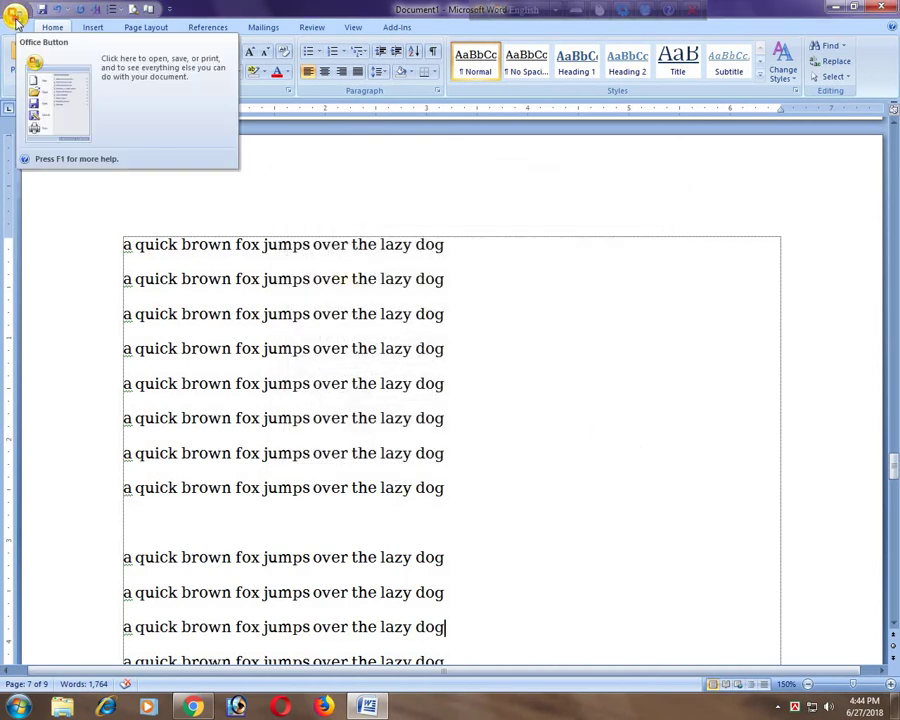
# Show the Document Properties panel for Document1 from the Office menu's Prepare submenu
pyautogui.click(16, 20)
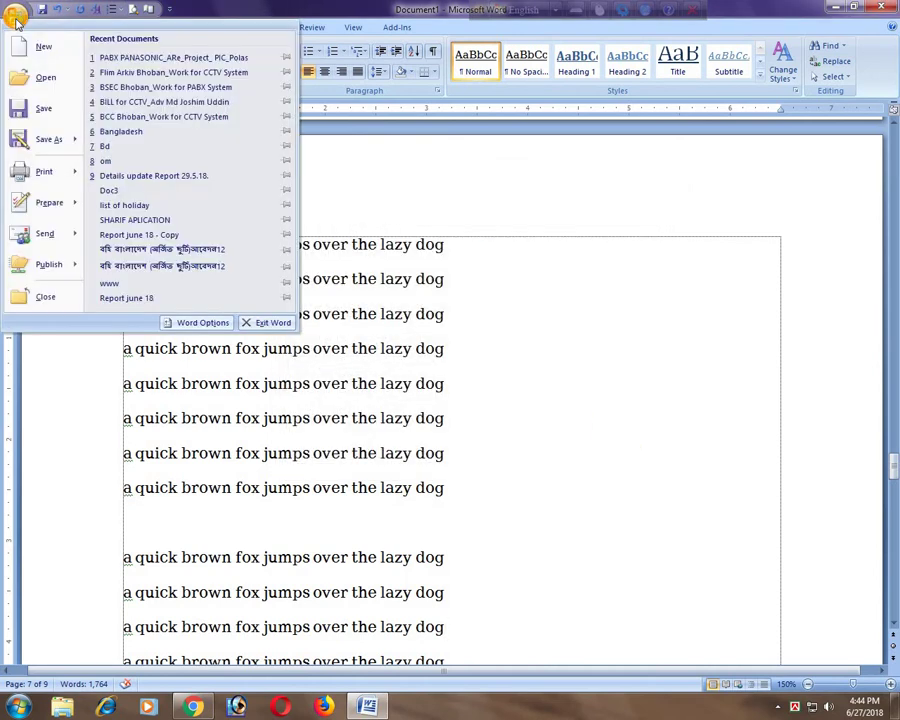
pyautogui.moveTo(50, 182)
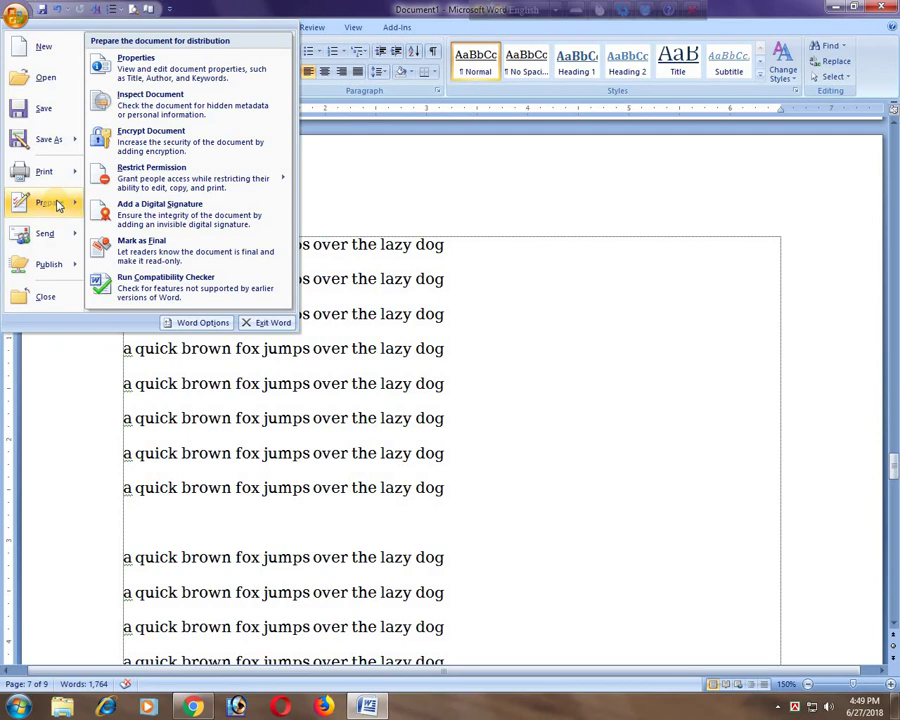
pyautogui.click(118, 63)
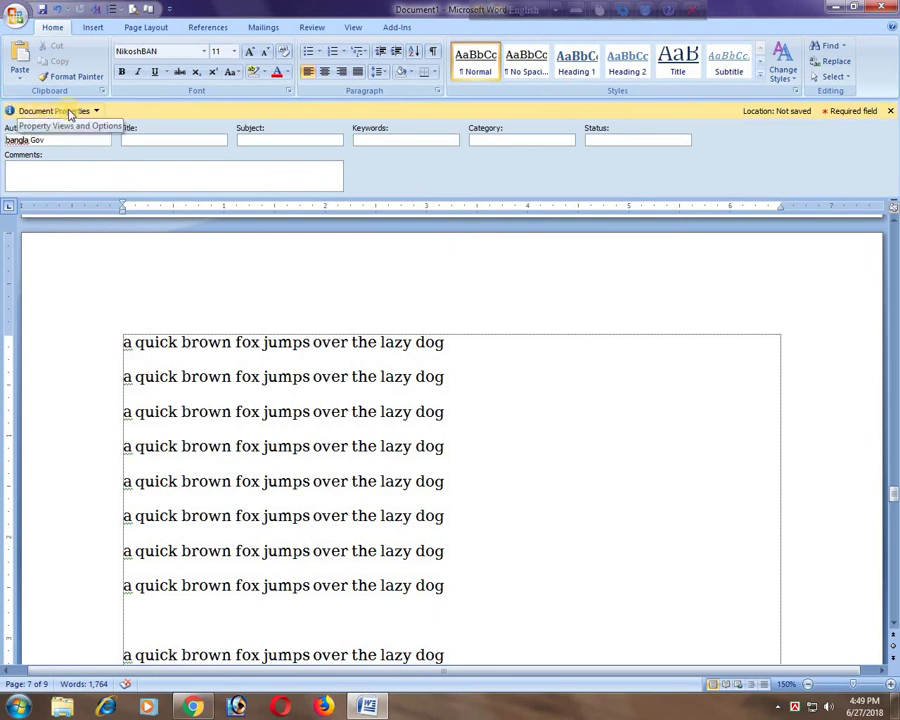
# Review the document's statistics (9 pages, 1764 words) in Advanced Properties, then cancel without changes
pyautogui.click(76, 112)
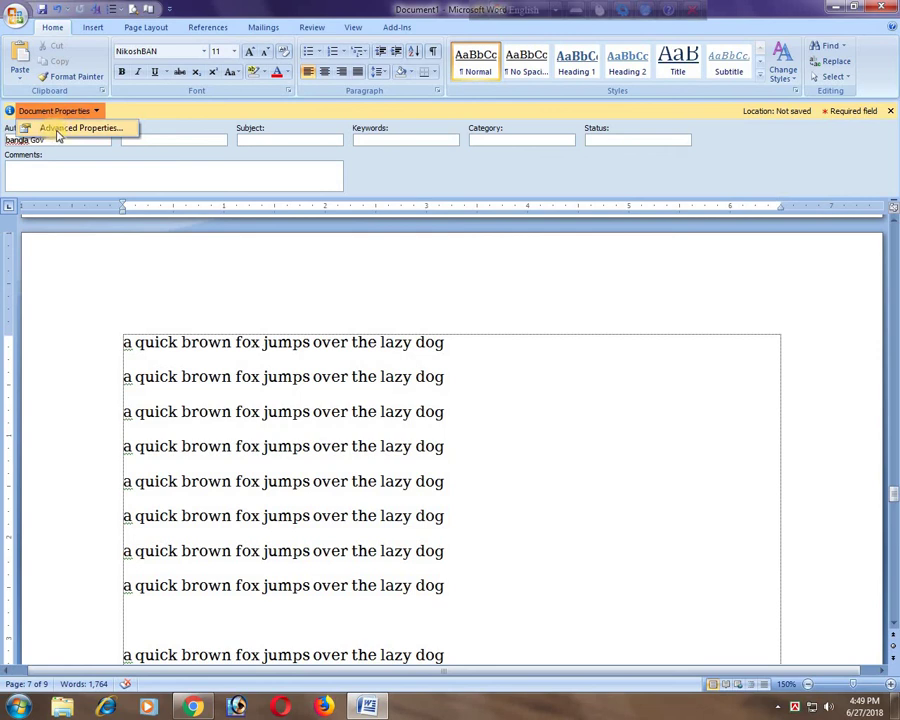
pyautogui.click(61, 130)
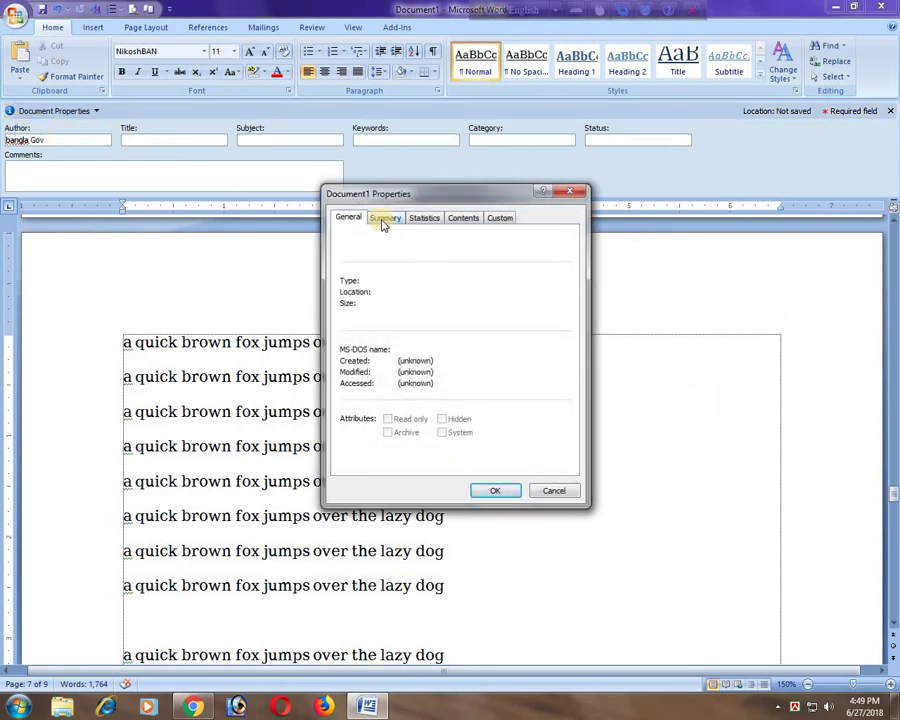
pyautogui.click(424, 218)
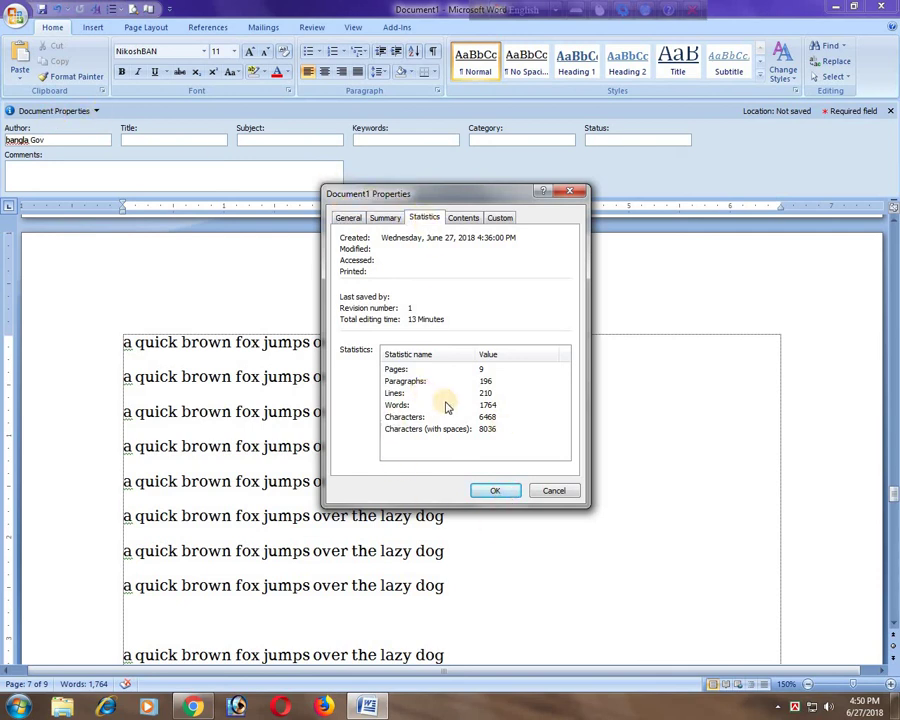
pyautogui.click(556, 491)
pyautogui.click(892, 113)
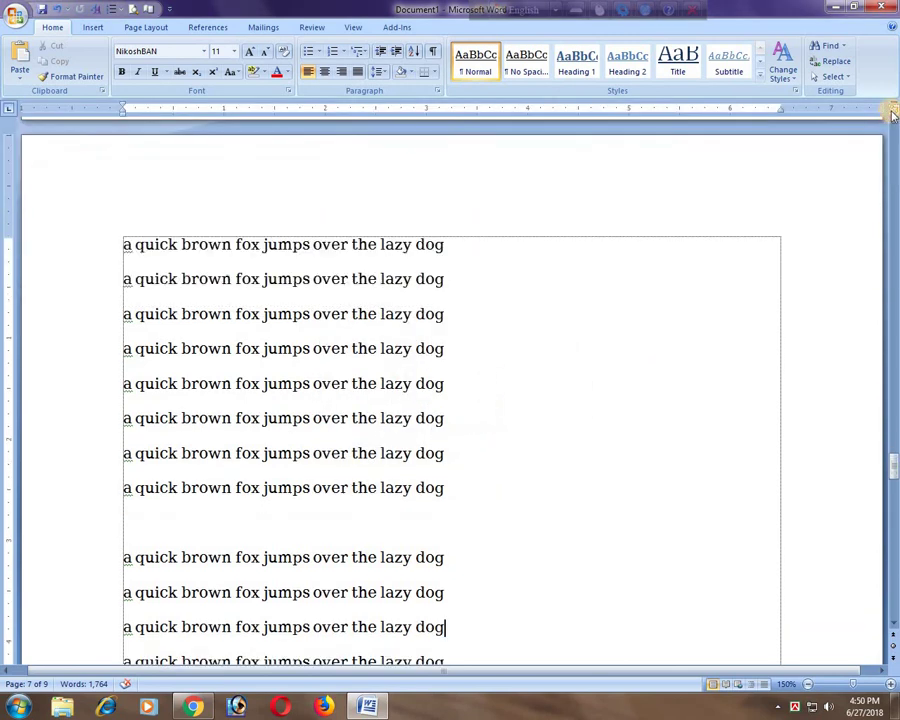
pyautogui.click(18, 20)
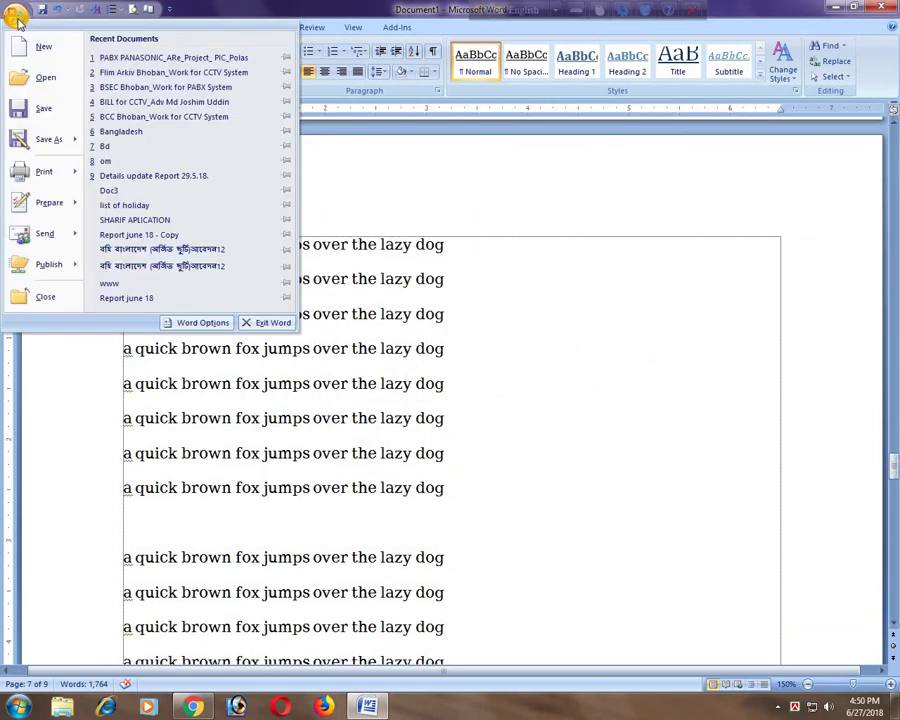
pyautogui.click(16, 14)
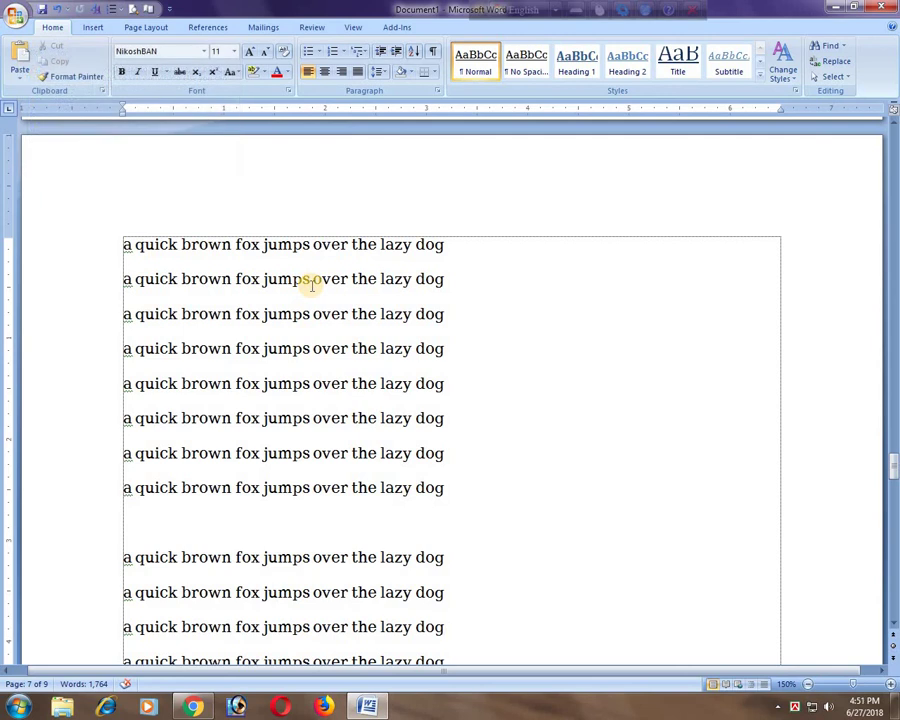